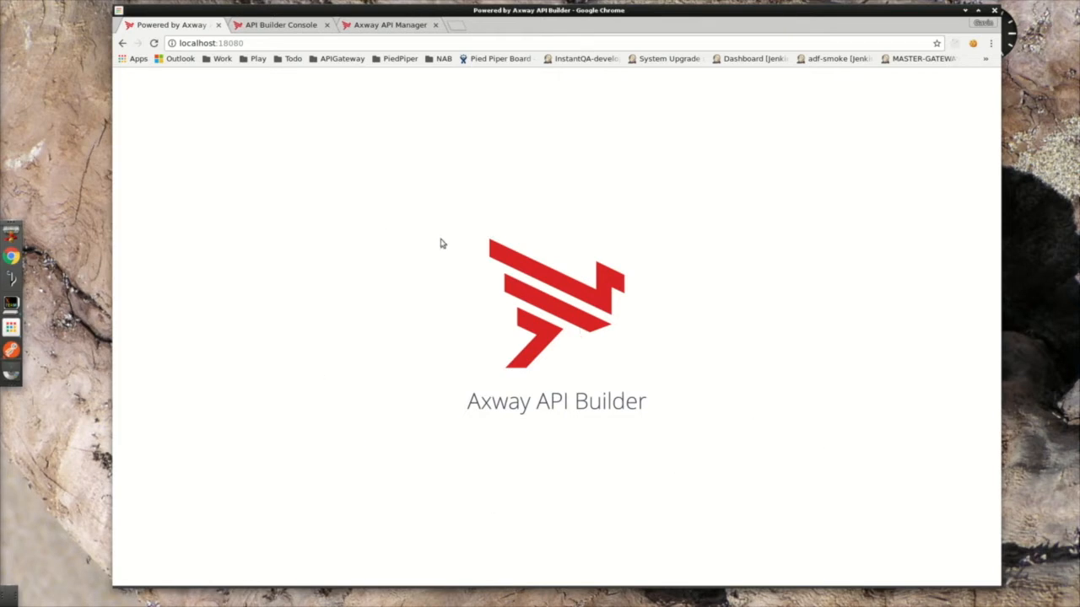
# - In API Builder Console, examine the request, parameters and responses of the version 1.0.0 Greeting API's greet endpoint
pyautogui.click(279, 26)
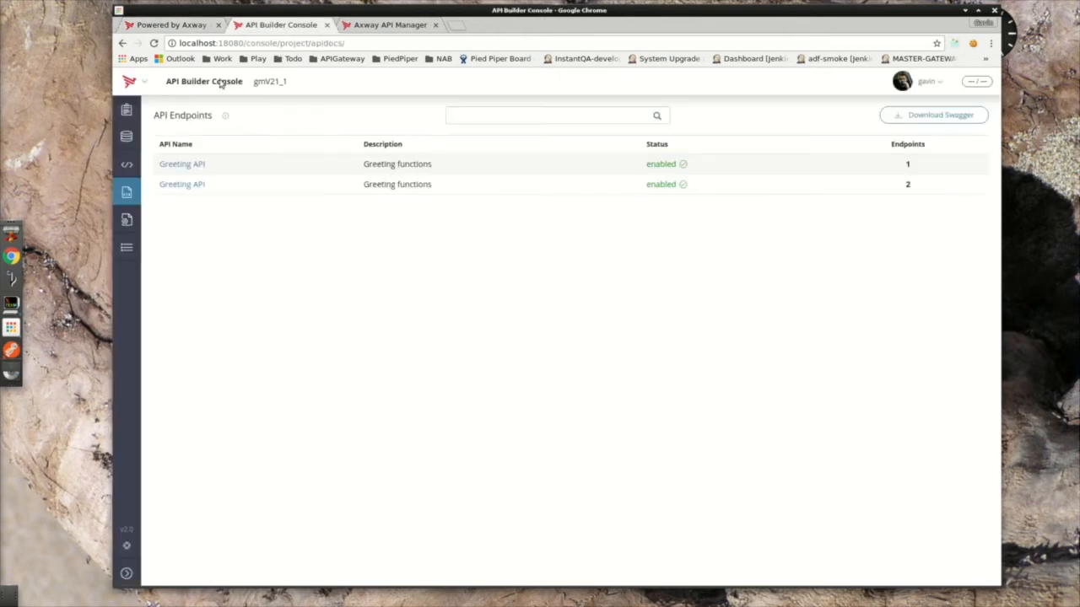
pyautogui.click(190, 169)
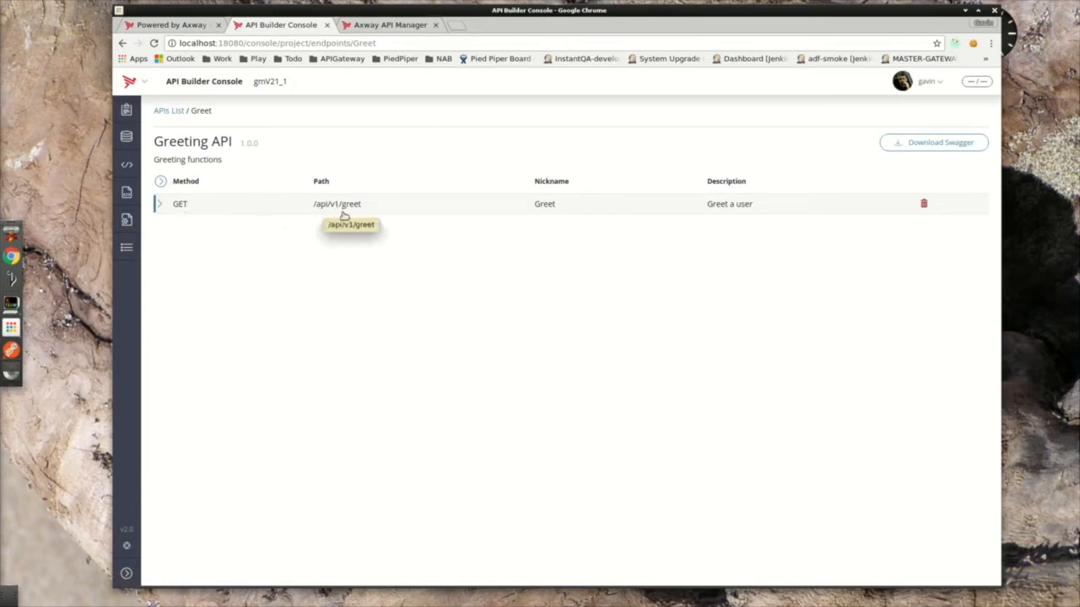
pyautogui.click(159, 205)
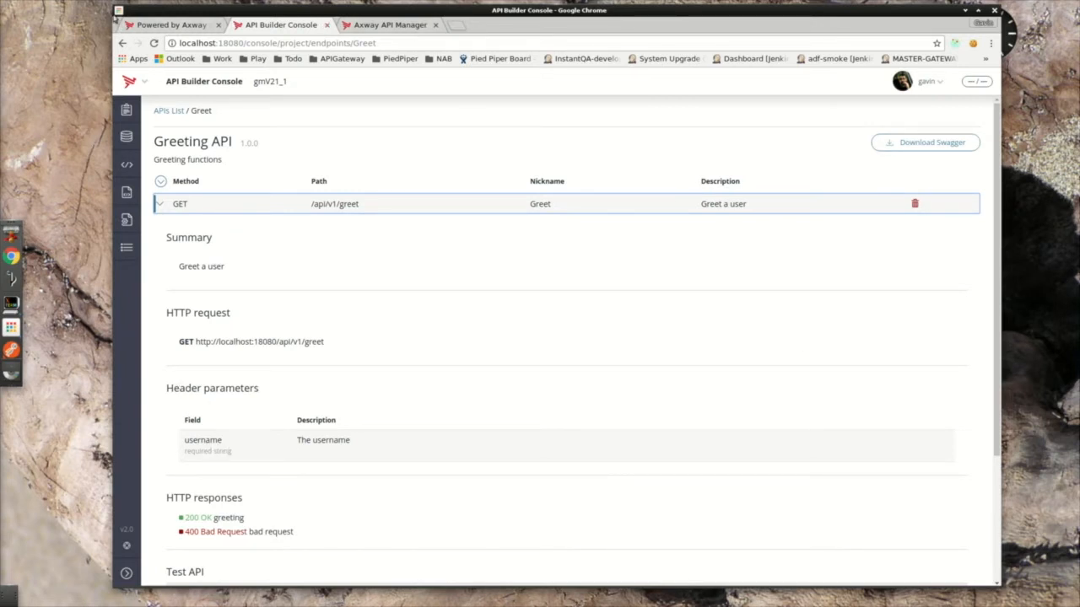
# - Examine the details of the farewell and greet endpoints in the Greeting API's version 2.0.0
pyautogui.click(168, 111)
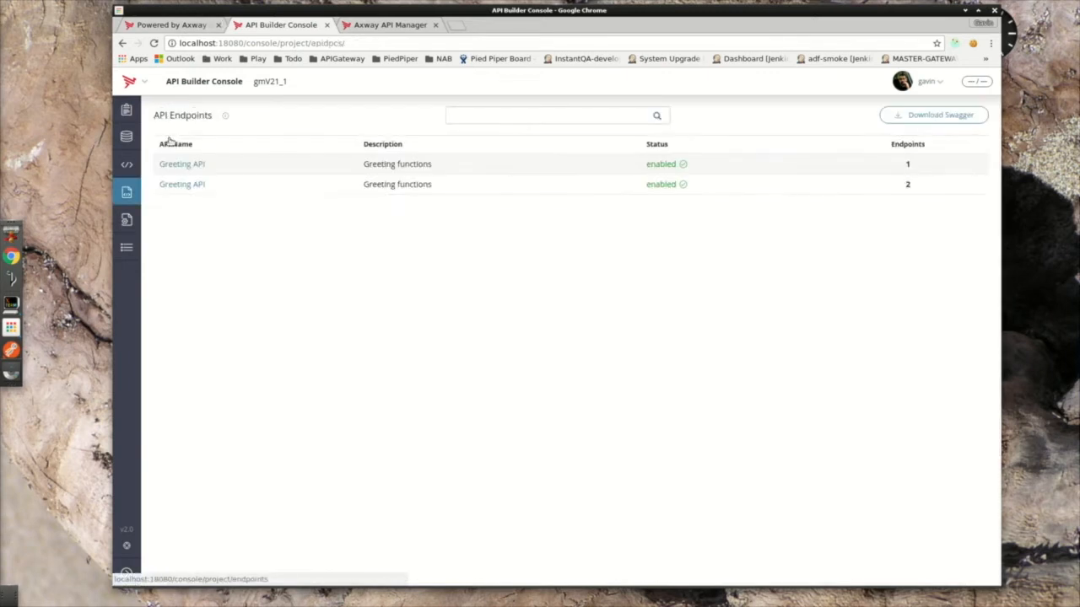
pyautogui.click(178, 185)
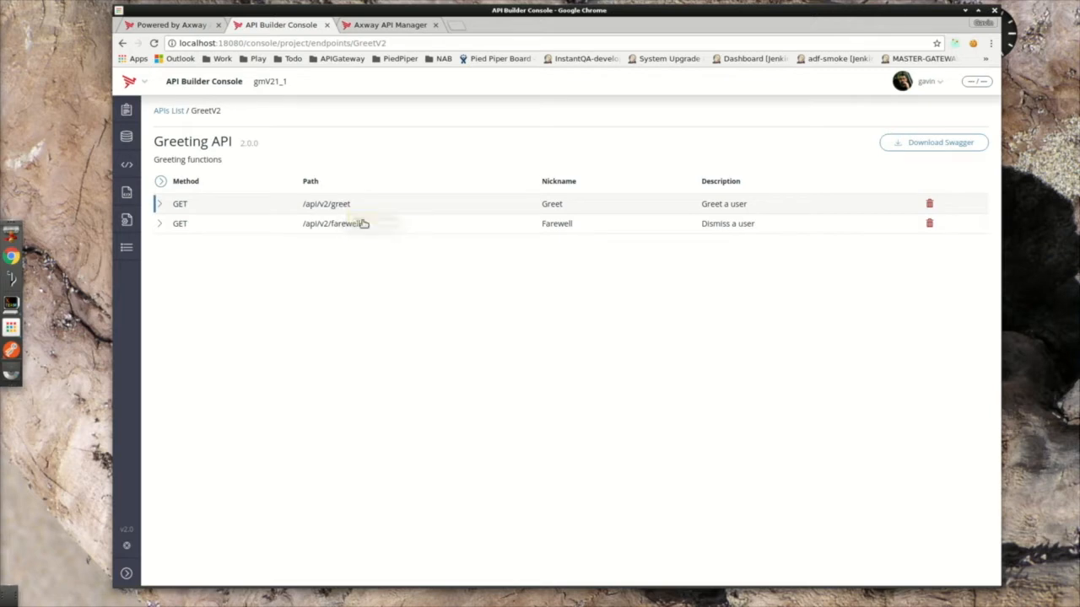
pyautogui.click(160, 226)
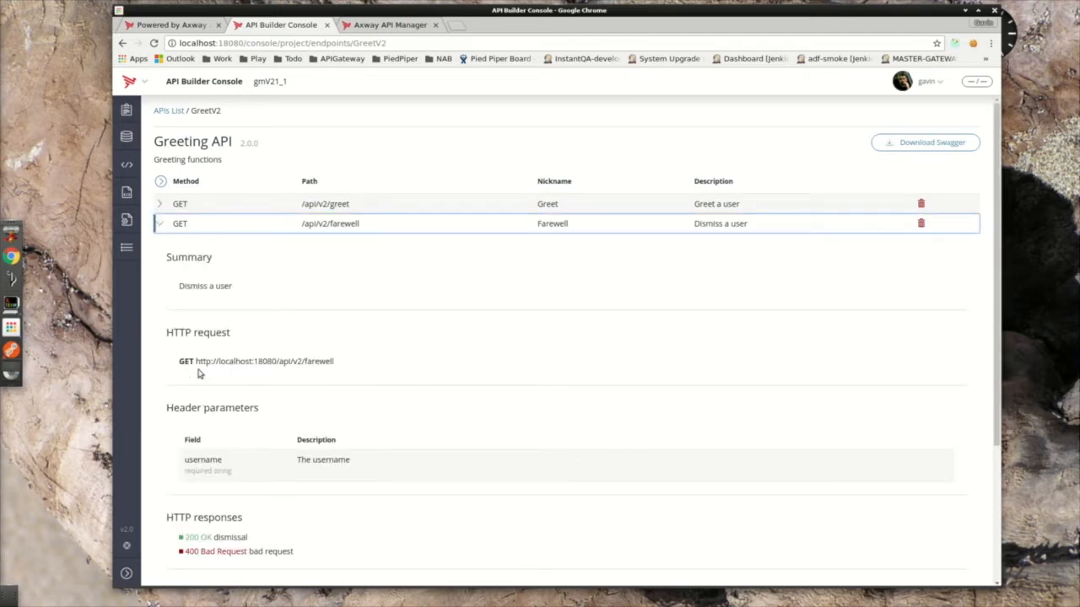
pyautogui.click(159, 224)
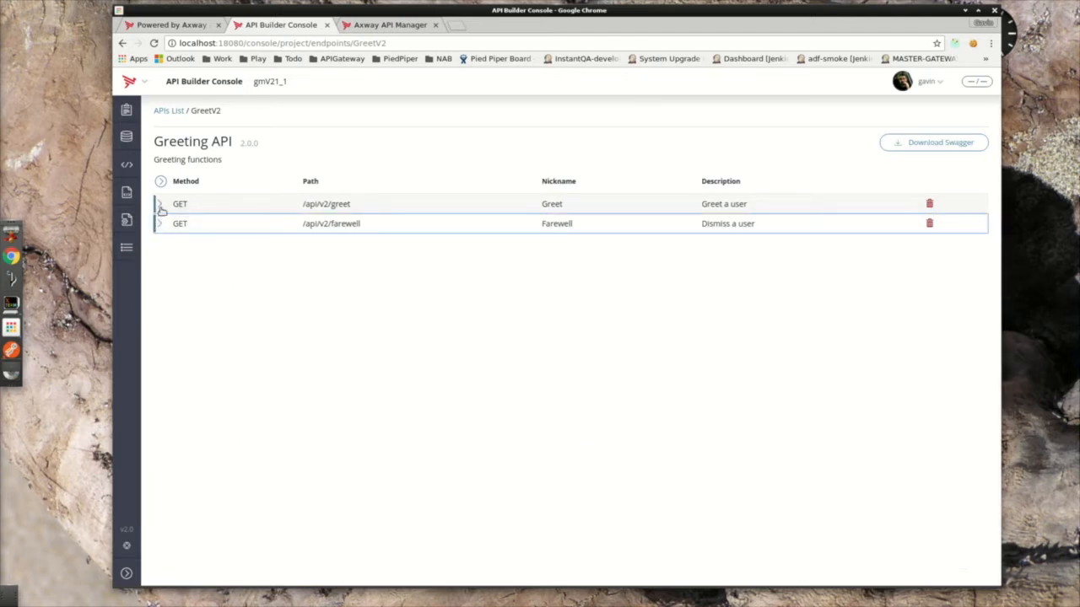
pyautogui.click(161, 206)
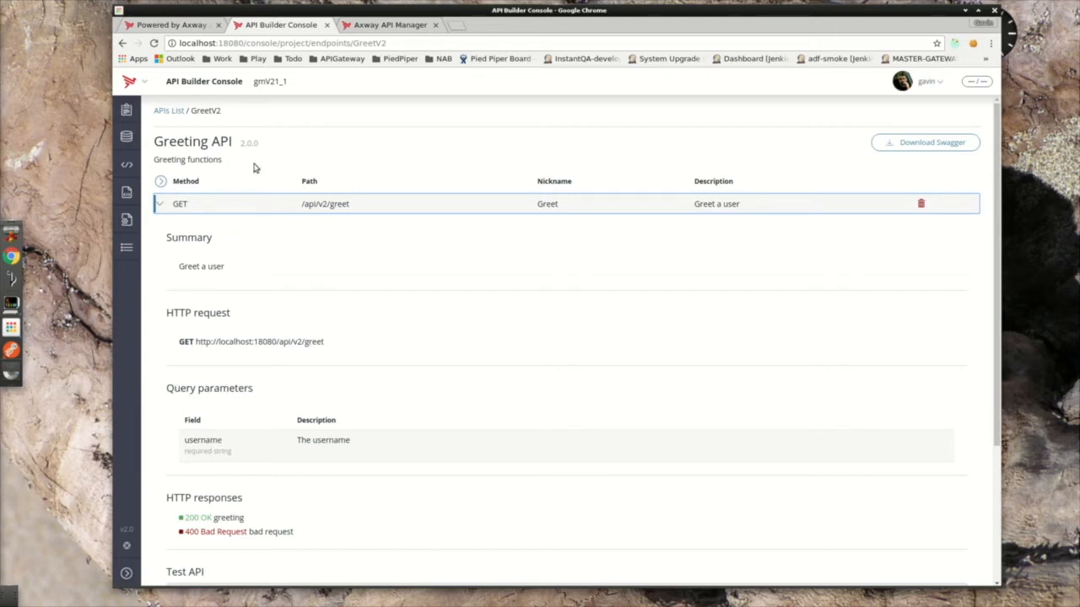
pyautogui.click(161, 206)
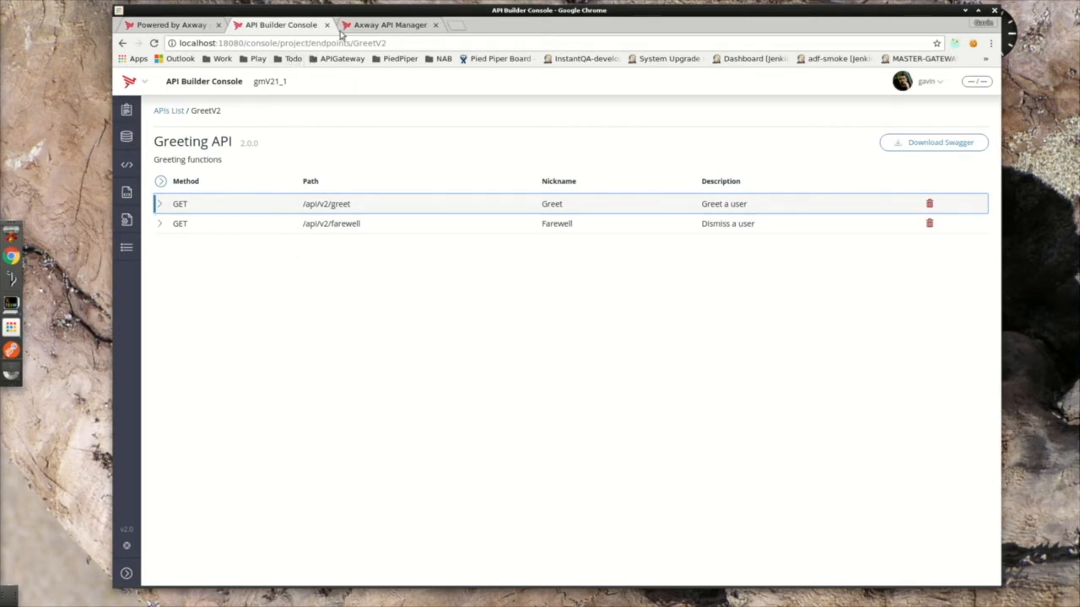
# - In Axway API Manager, review the backend and frontend Greet APIs and inspect the inbound resource path of both frontend versions
pyautogui.click(390, 24)
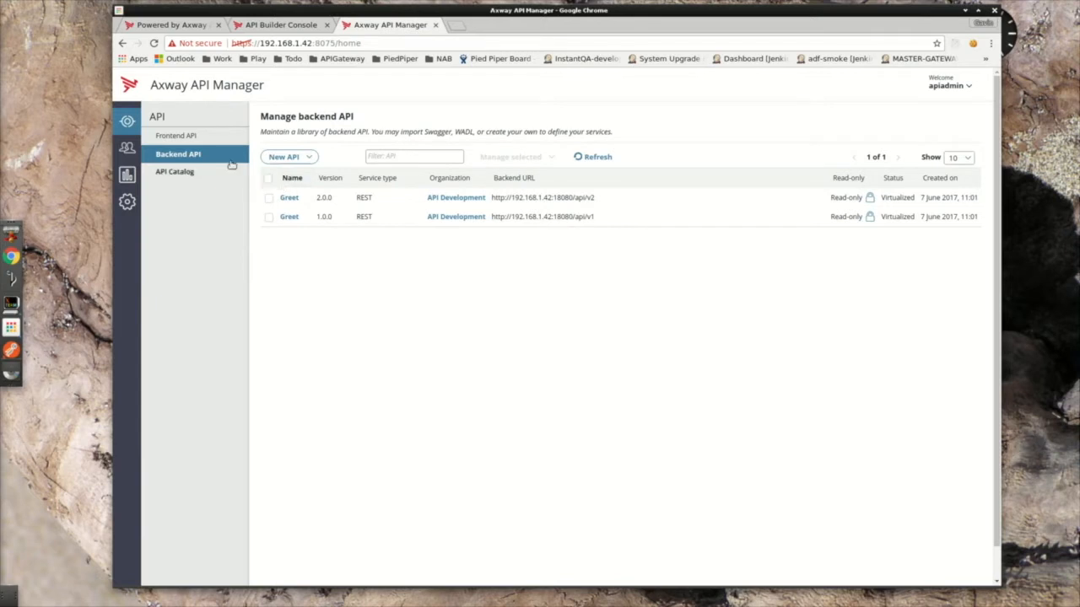
pyautogui.click(195, 140)
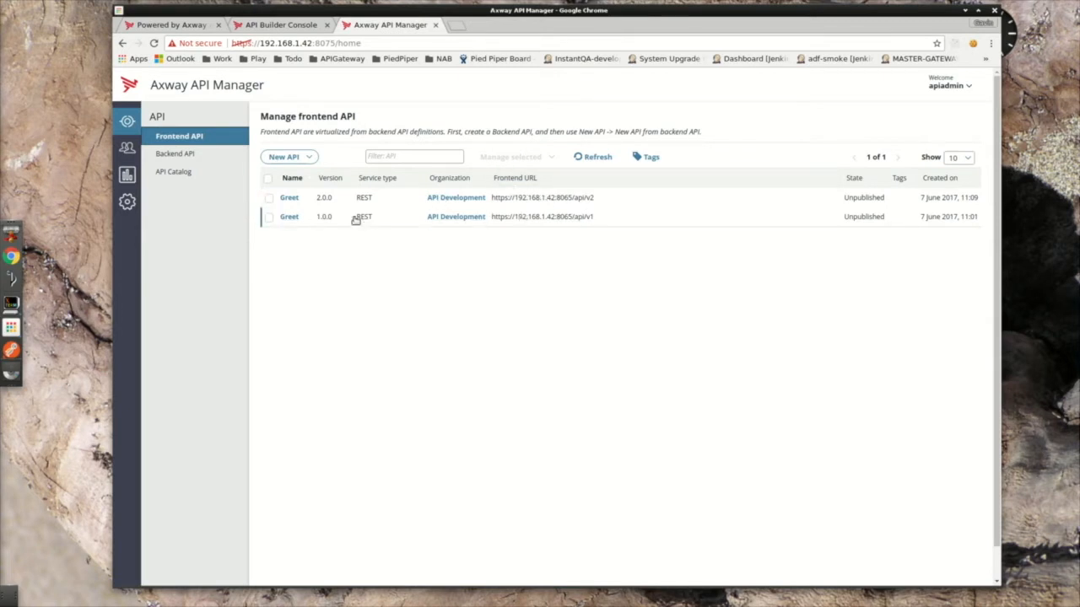
pyautogui.click(288, 217)
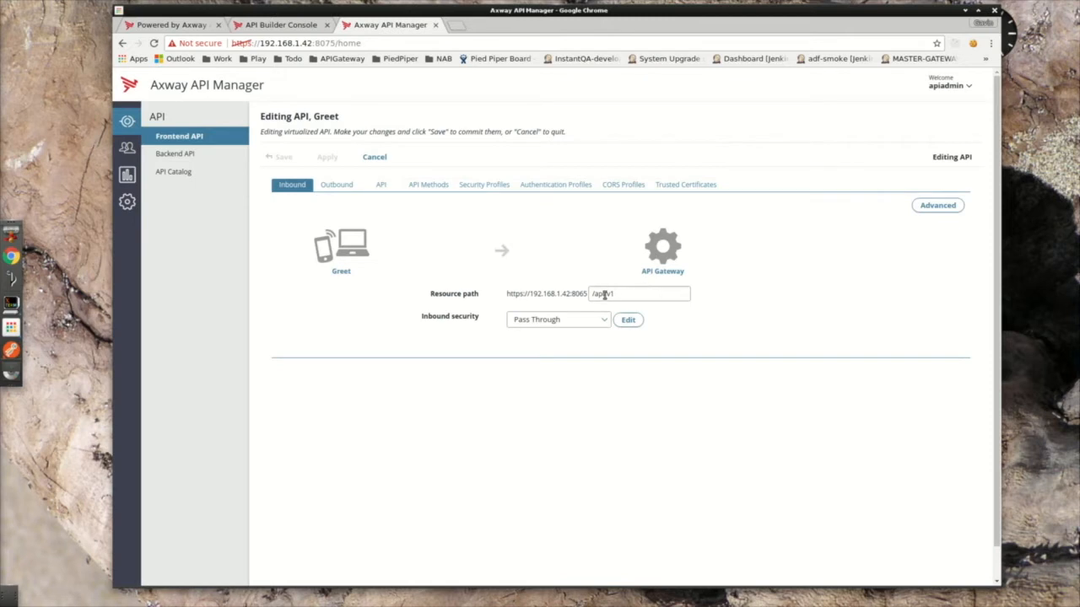
pyautogui.moveTo(604, 294); pyautogui.dragTo(631, 294)
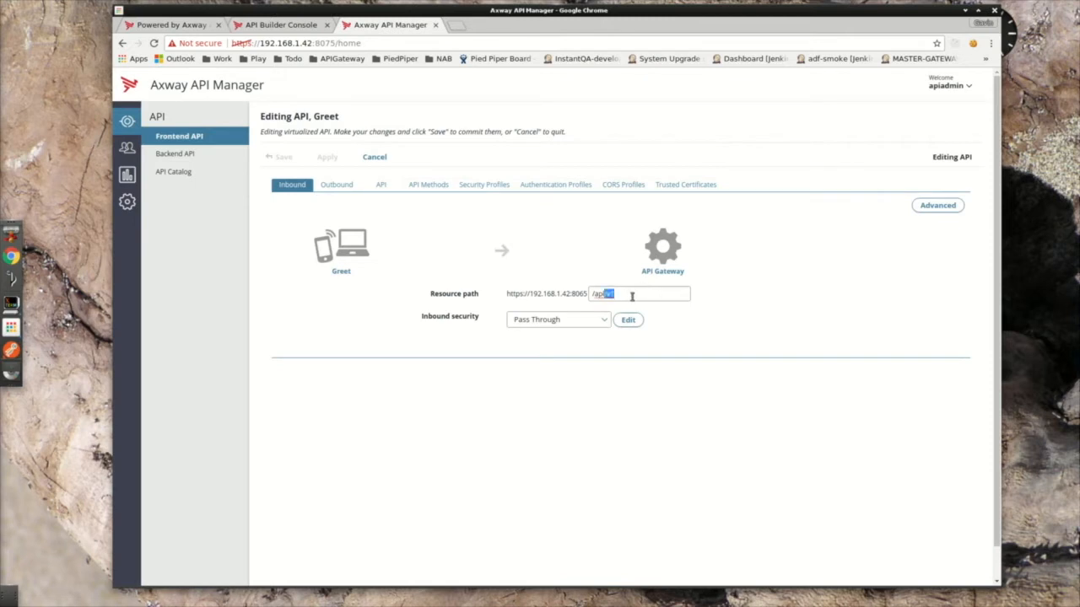
pyautogui.click(375, 157)
pyautogui.click(291, 199)
pyautogui.click(374, 157)
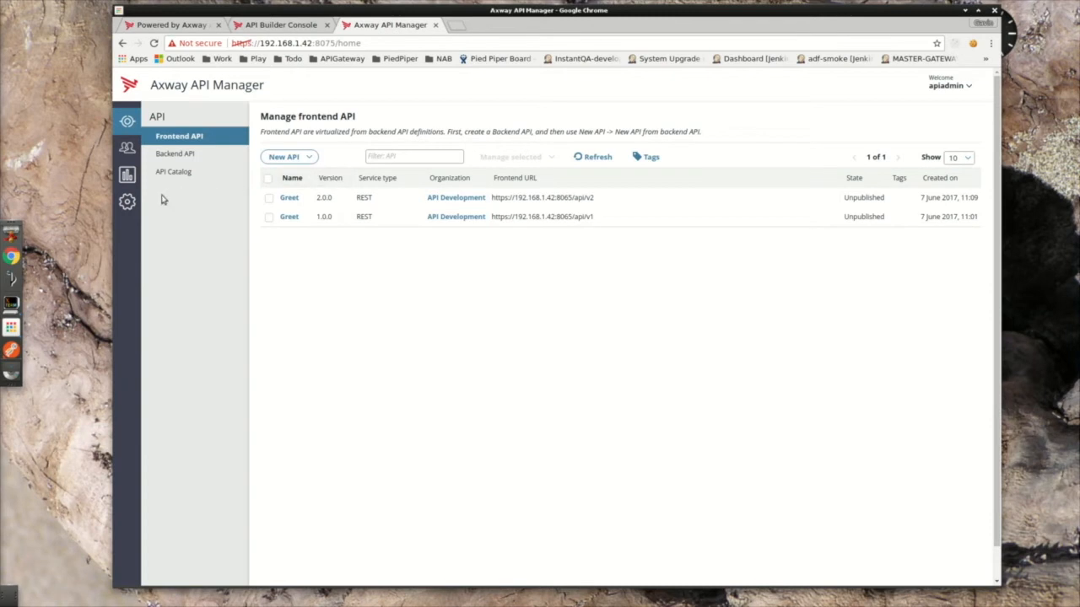
# - Enable query string version routing in the API Manager general settings and select the query string version parameter's text
pyautogui.click(127, 203)
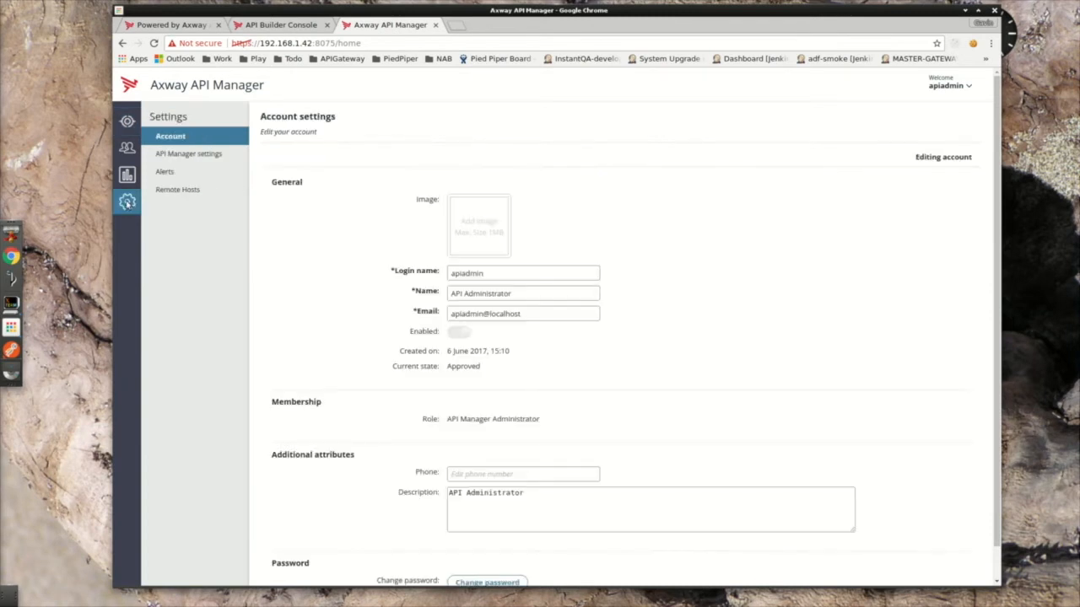
pyautogui.click(194, 155)
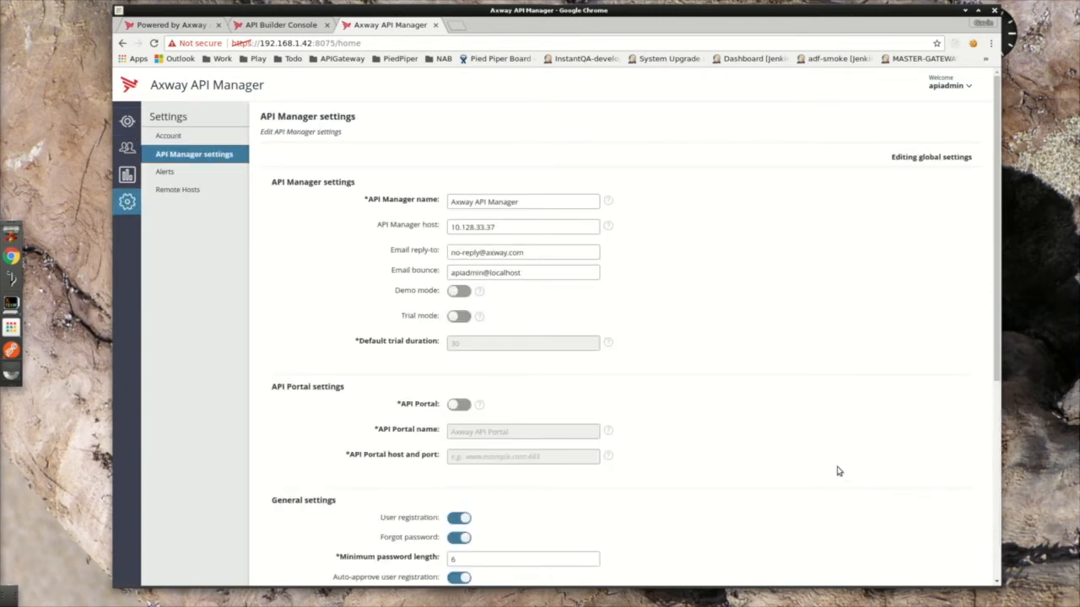
pyautogui.scroll(-3, 838, 470)
pyautogui.scroll(-2, 693, 417)
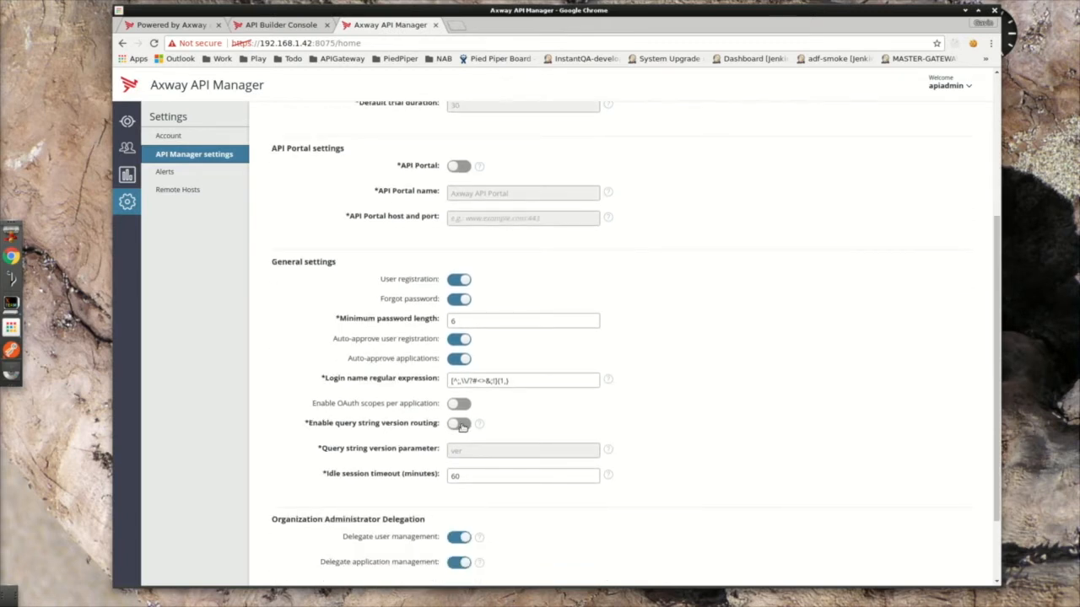
pyautogui.click(460, 425)
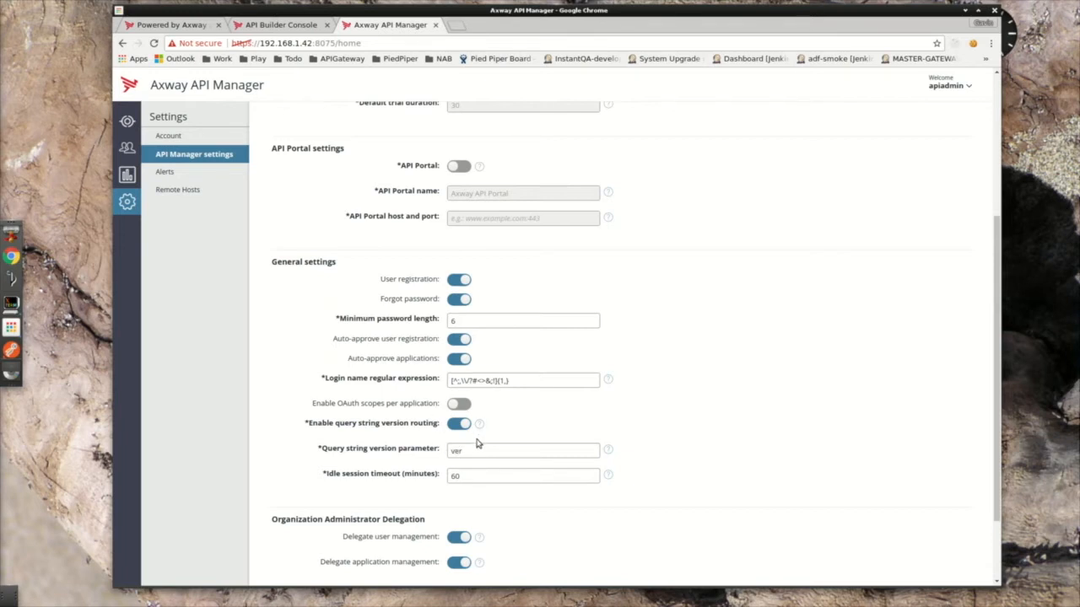
pyautogui.moveTo(474, 451); pyautogui.dragTo(444, 450)
# - Set the Greet 1.0.0 frontend API's query string version routing to v1 and its resource path to /api, and save it
pyautogui.click(132, 123)
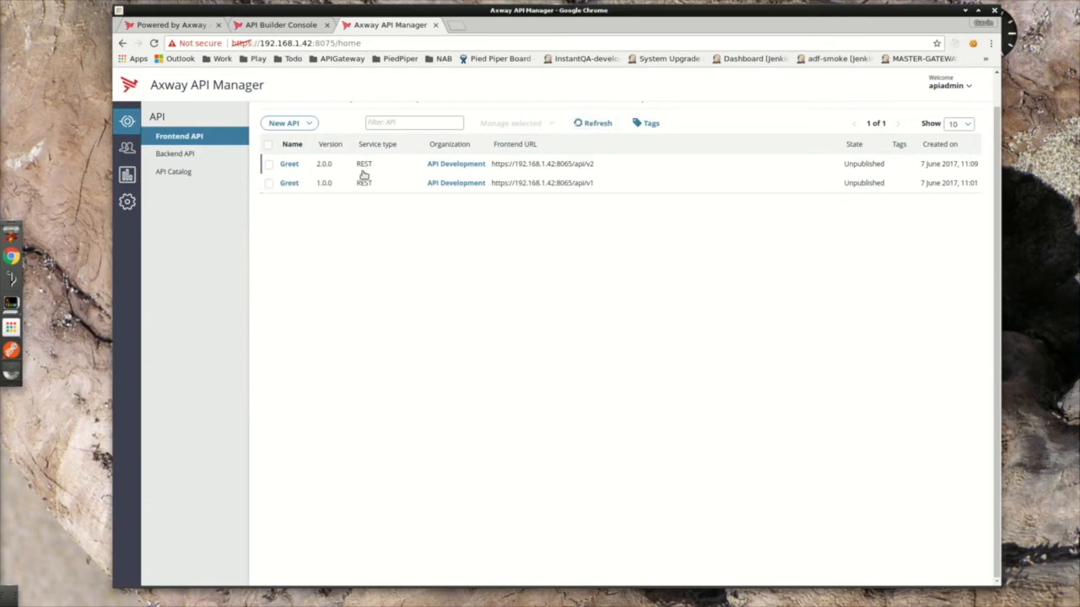
pyautogui.click(288, 183)
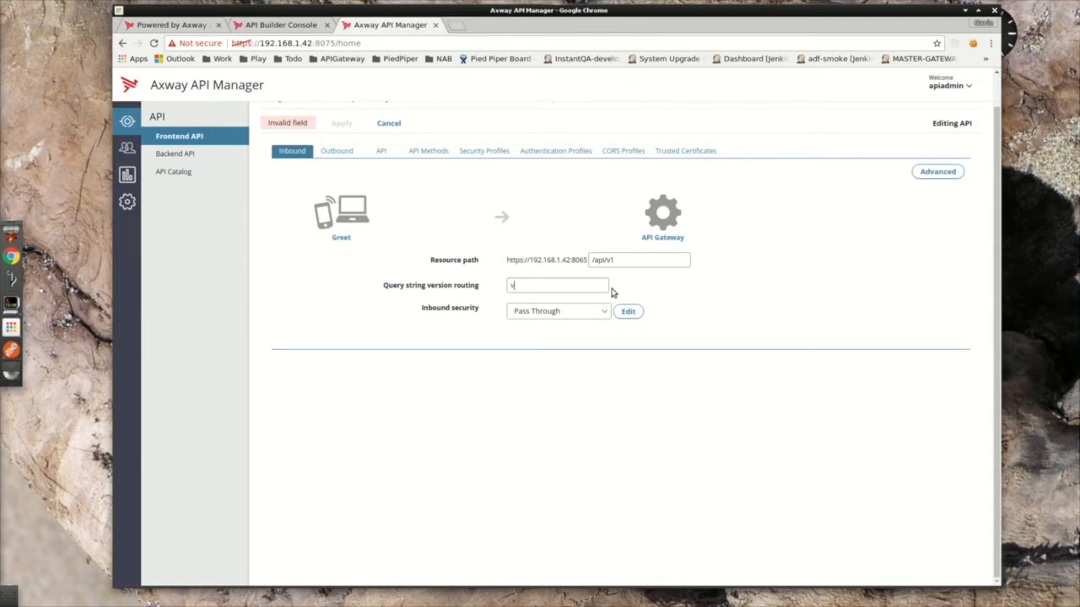
pyautogui.doubleClick(605, 259)
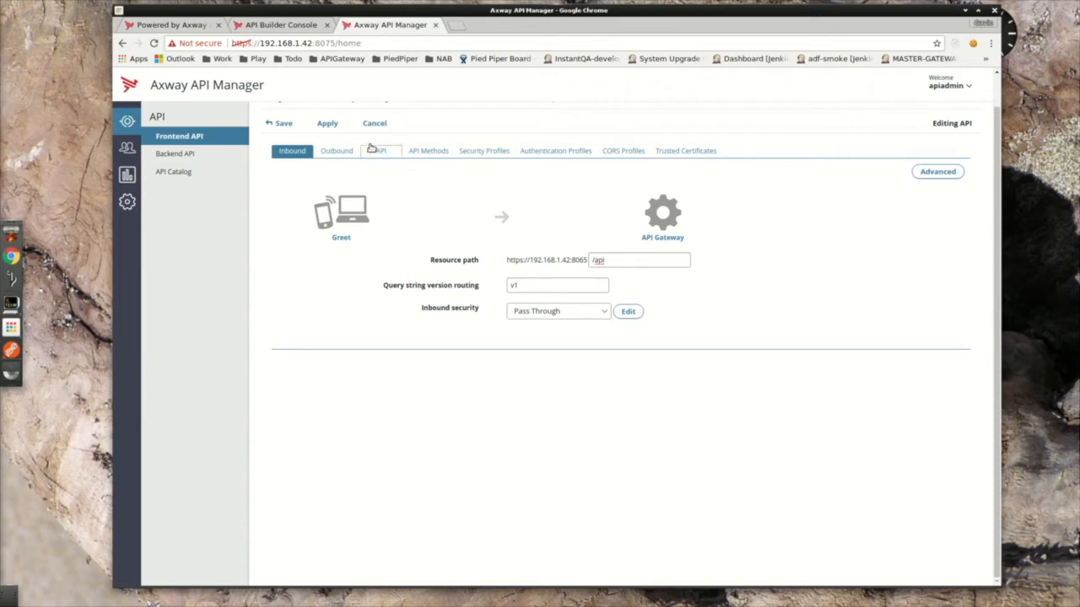
pyautogui.click(293, 126)
pyautogui.rightClick(293, 126)
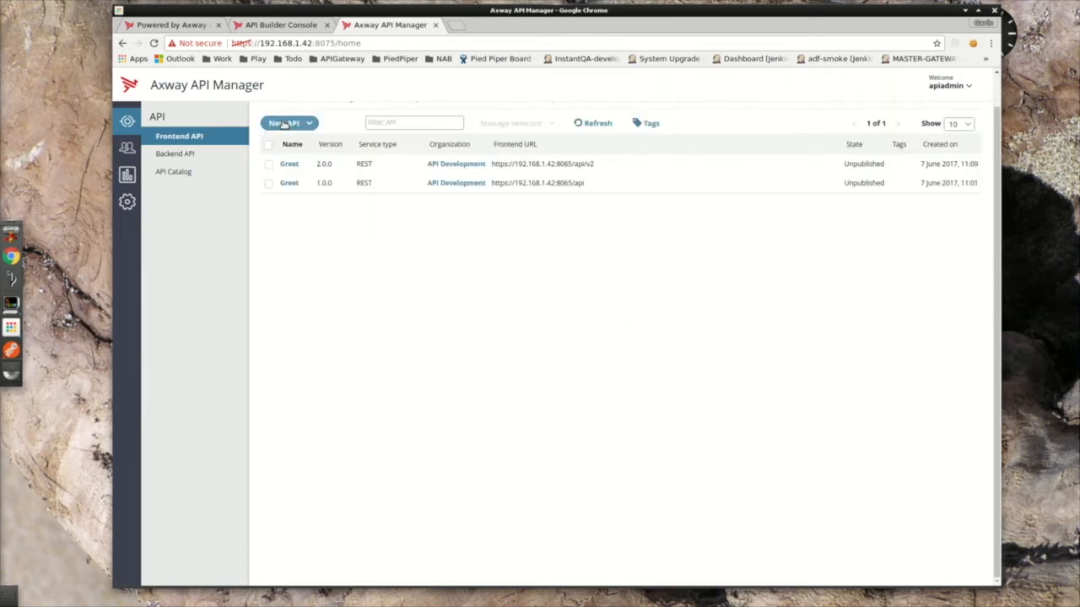
# - Set the Greet 2.0.0 frontend API's resource path to /api and its query string version routing to v2, and save it
pyautogui.click(289, 165)
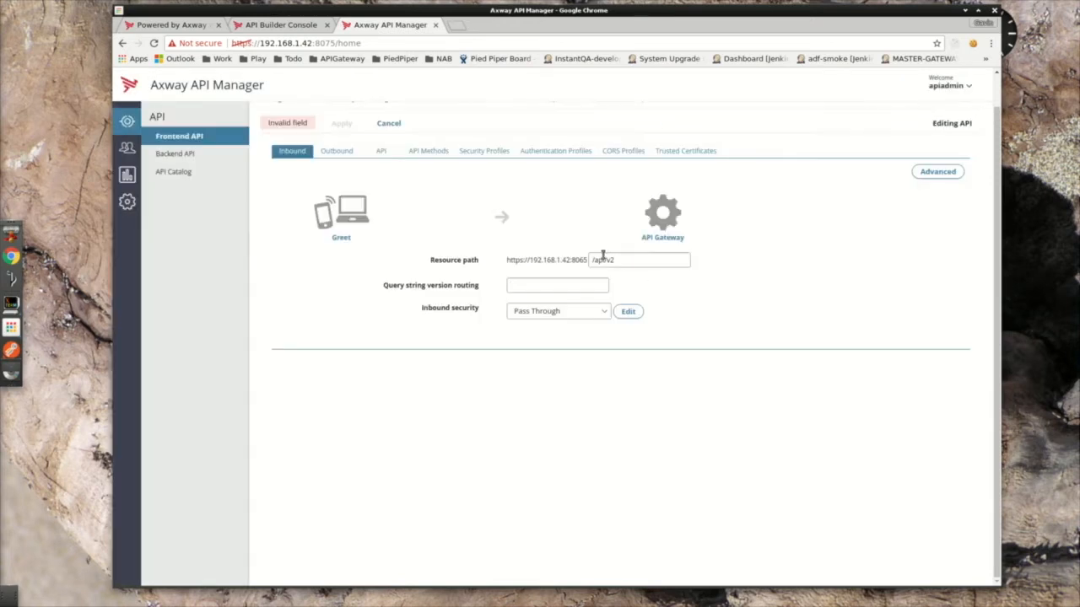
pyautogui.moveTo(602, 255); pyautogui.dragTo(702, 271)
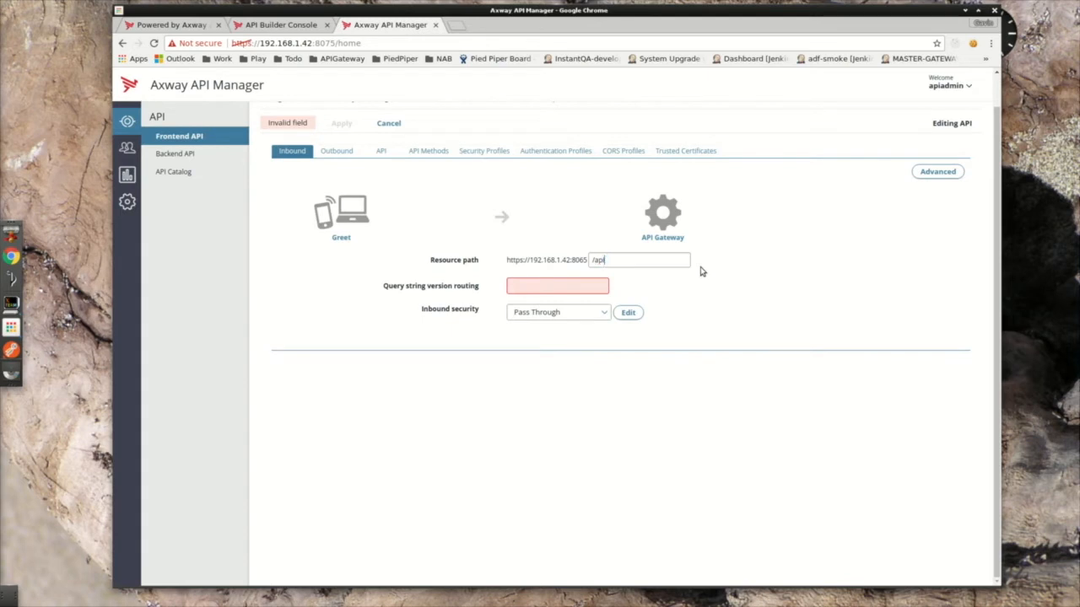
pyautogui.press('Tab')
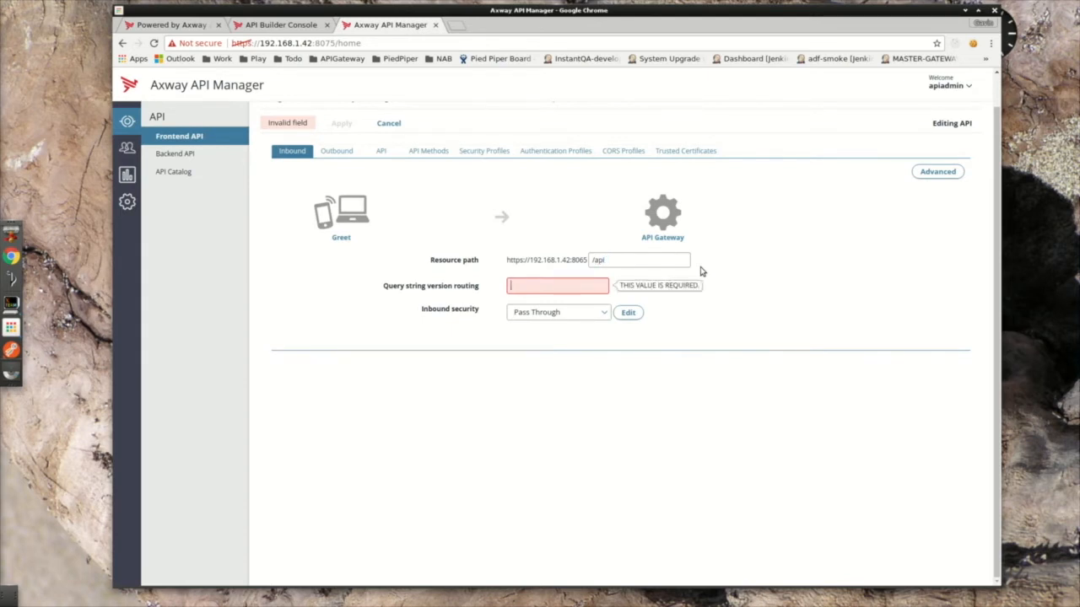
pyautogui.write('/')
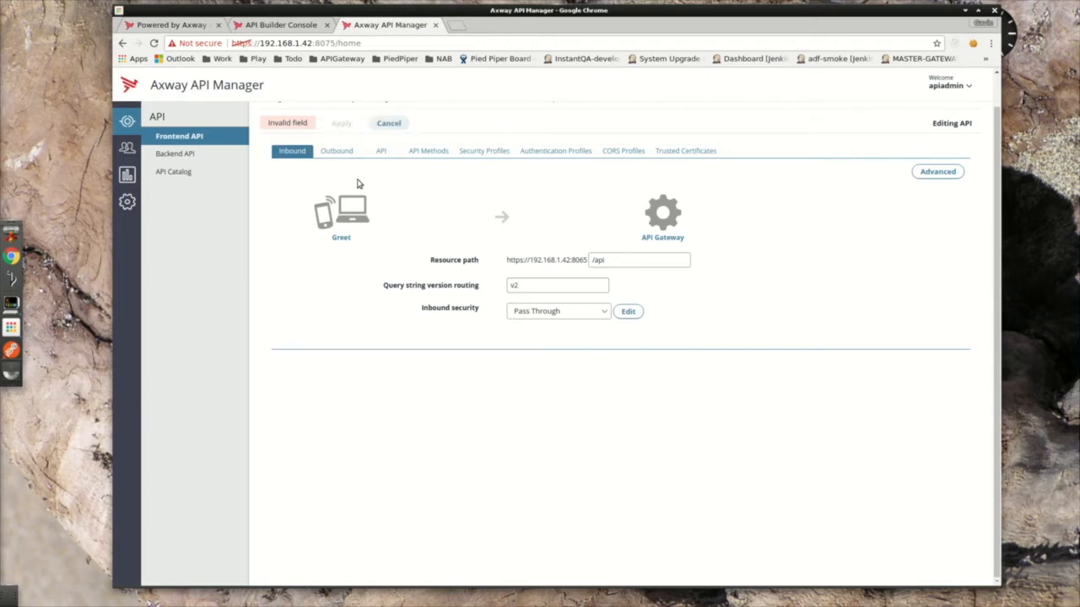
pyautogui.scroll(2, 358, 184)
pyautogui.click(275, 238)
pyautogui.click(278, 156)
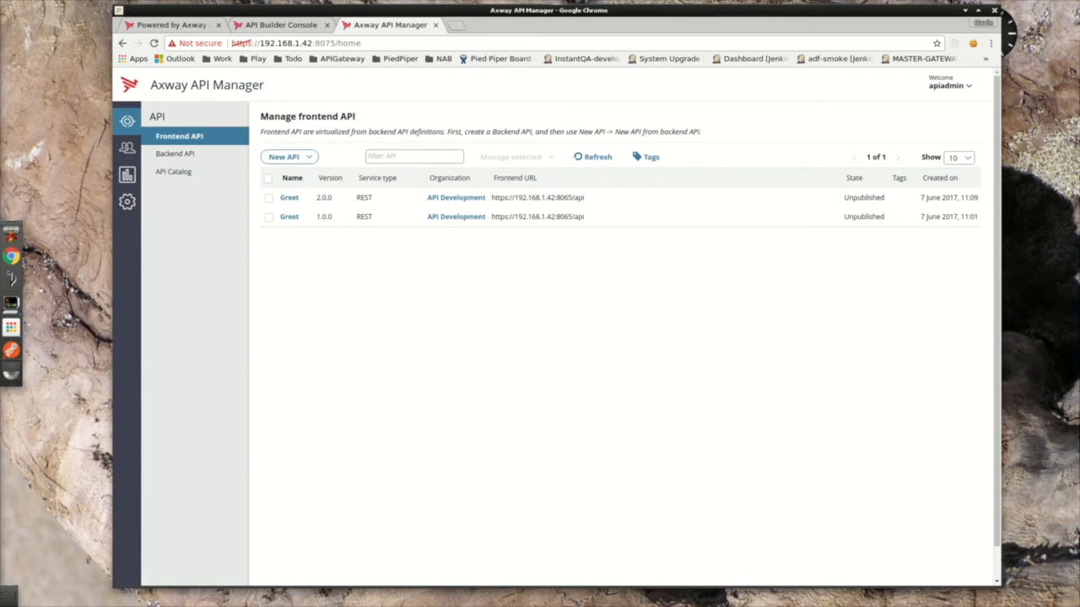
# - In Postman, remove the /v2 segment from the GET request URL so the path is /api/greet, and send the request
pyautogui.moveTo(0, 29); pyautogui.dragTo(782, 35)
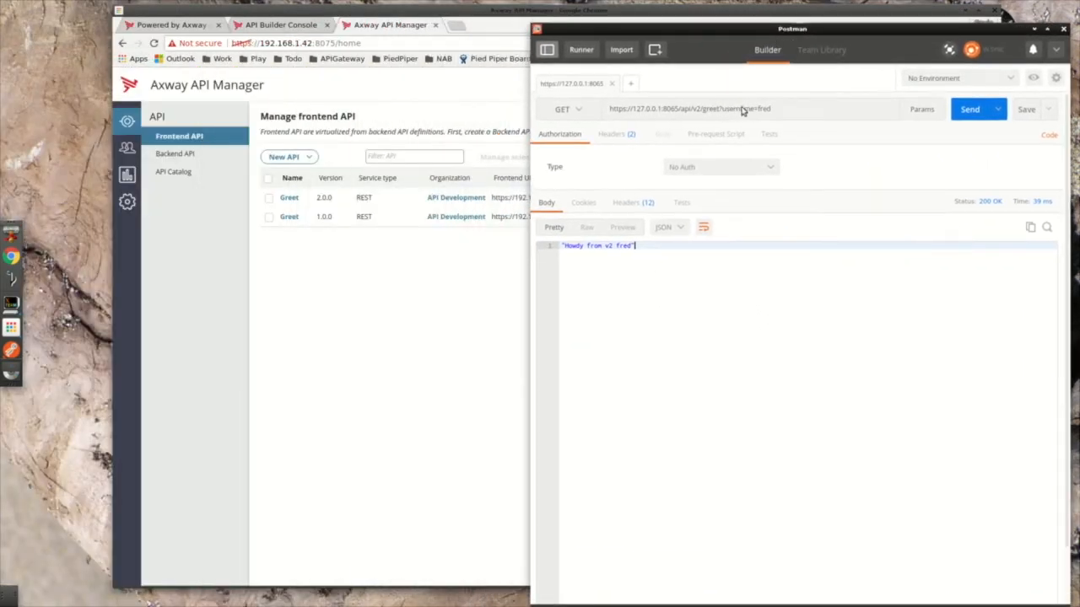
pyautogui.click(692, 108)
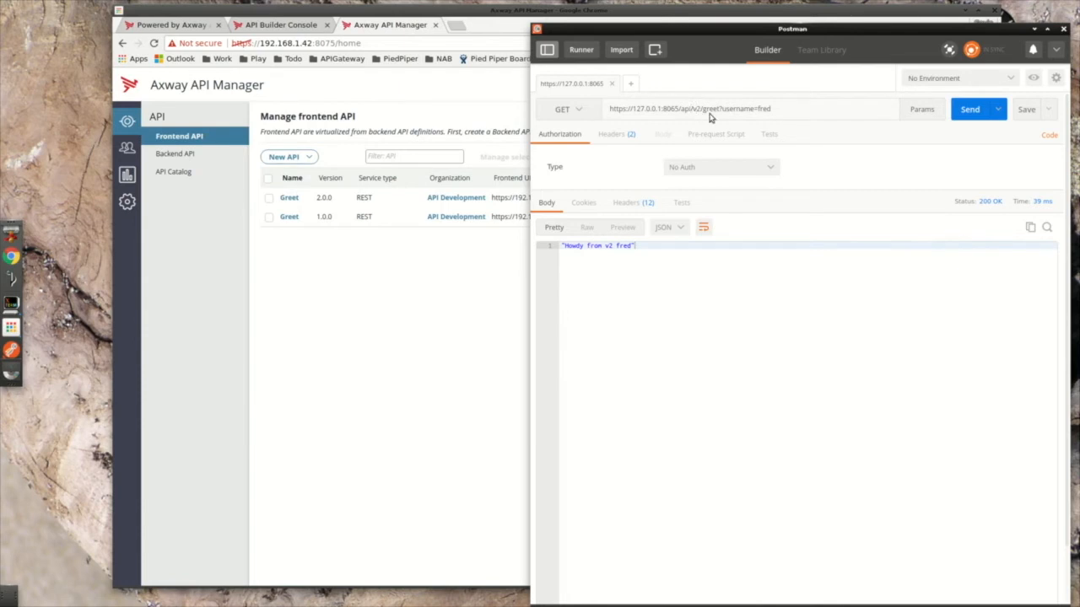
pyautogui.press('BackSpace')
pyautogui.hotkey('shift', 'End')
pyautogui.click(954, 118)
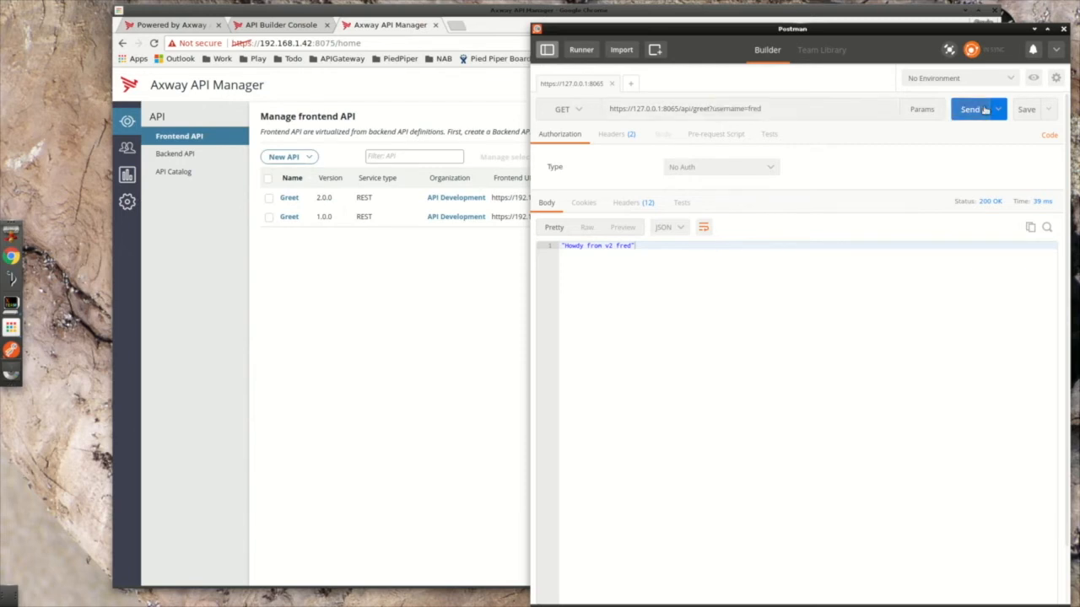
# - Add the version query parameter v=v1 to the request URL right after /api/greet, ahead of the username parameter
pyautogui.click(713, 113)
pyautogui.hotkey('shift', 'End')
pyautogui.press('Left')
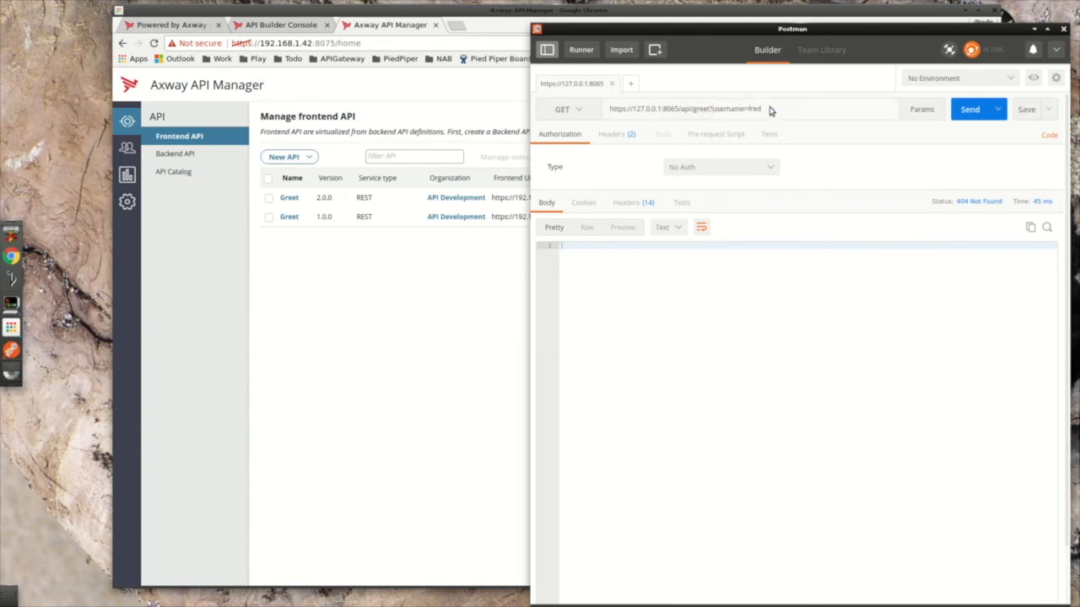
pyautogui.write('?v=v1')
# - Examine the Greet 1.0.0 API method's parameters in API Manager and compare them with the request headers in Postman
pyautogui.click(289, 218)
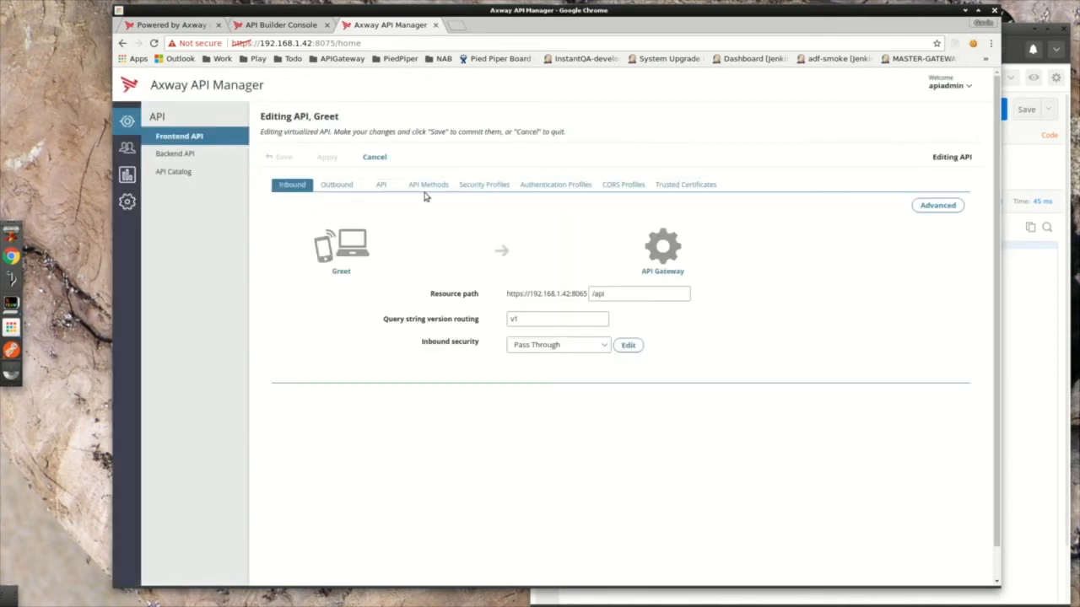
pyautogui.click(426, 186)
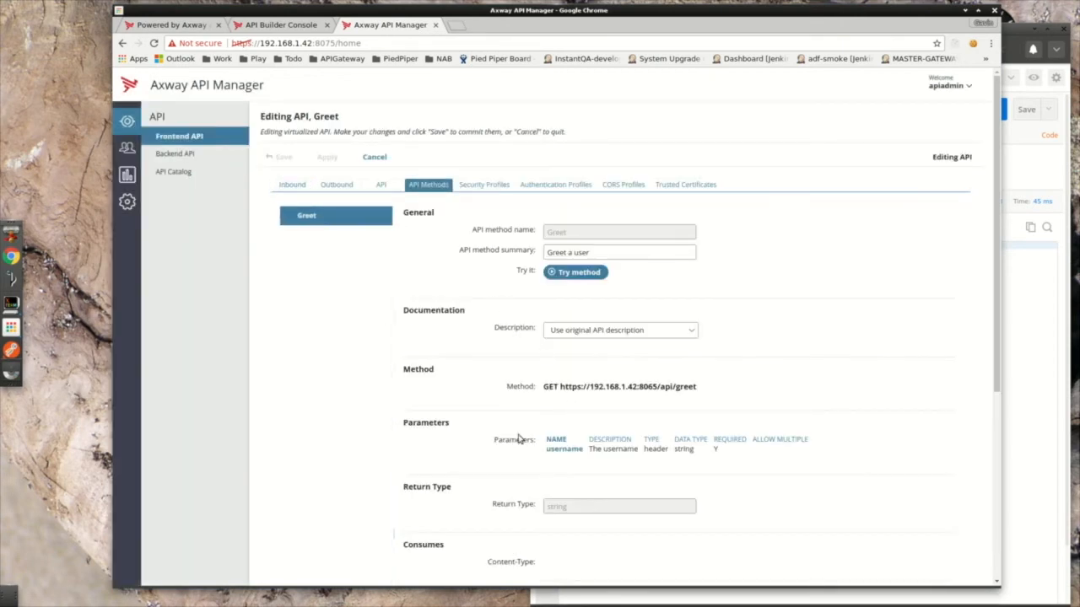
pyautogui.click(1034, 353)
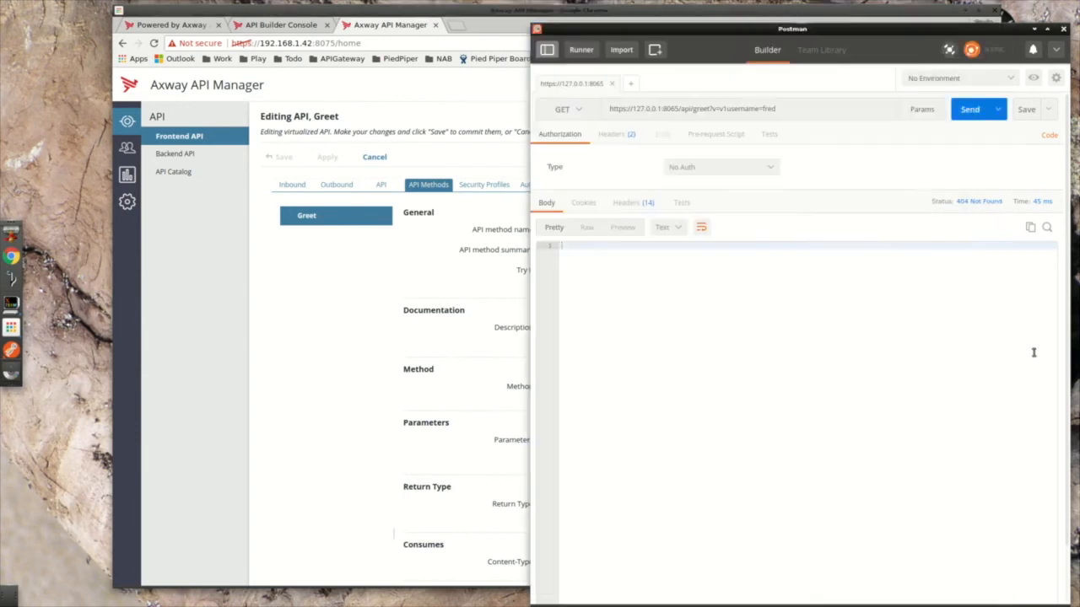
pyautogui.click(607, 137)
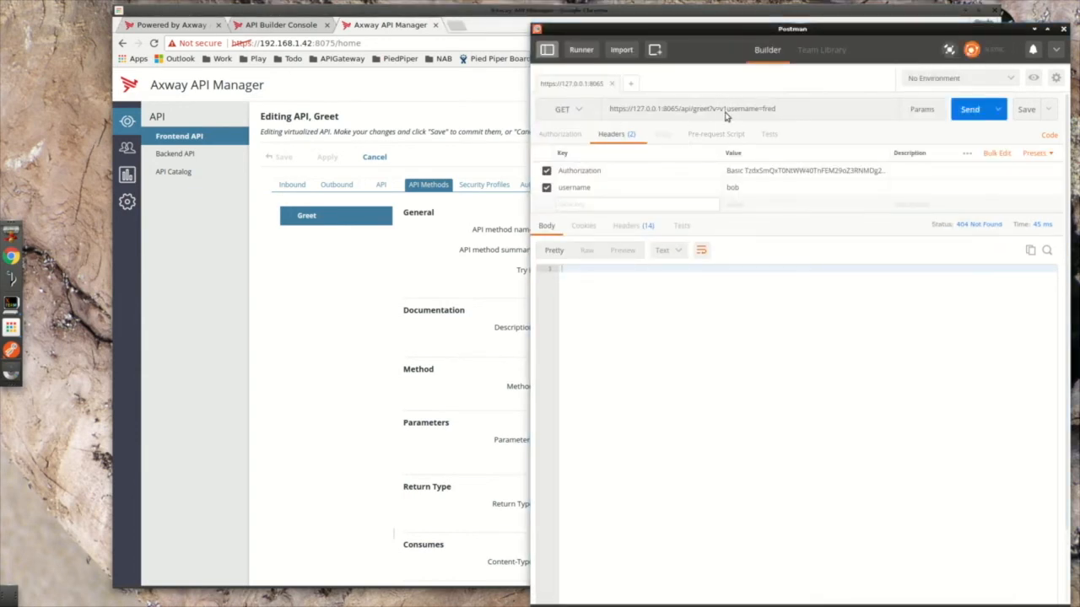
# - Remove the username query parameter from the v=v1 request URL, delete the Authorization header, and send the request
pyautogui.moveTo(725, 113); pyautogui.dragTo(931, 118)
pyautogui.press('BackSpace')
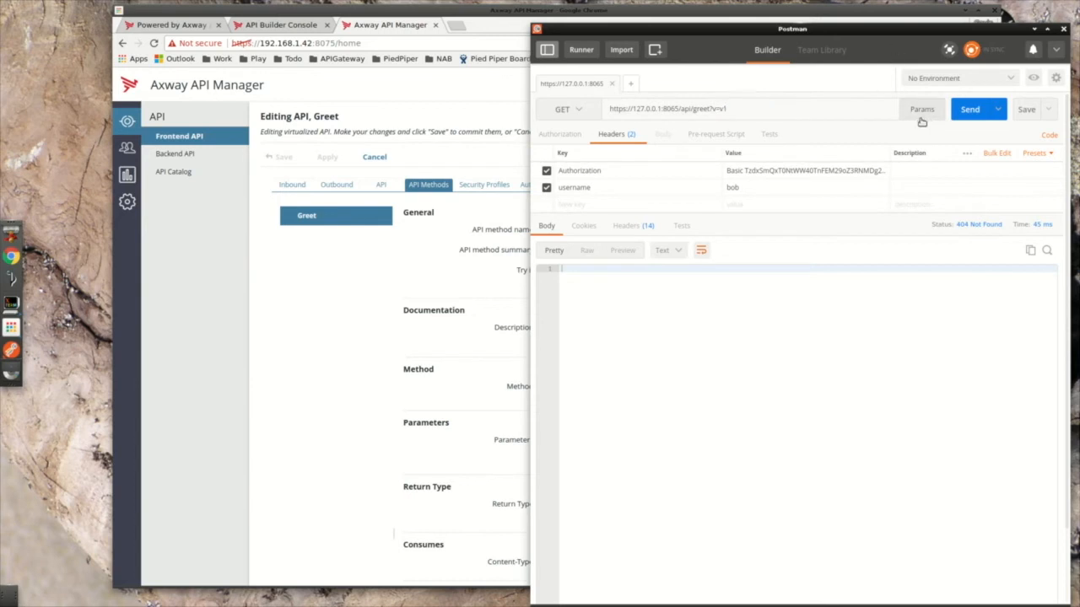
pyautogui.click(1055, 173)
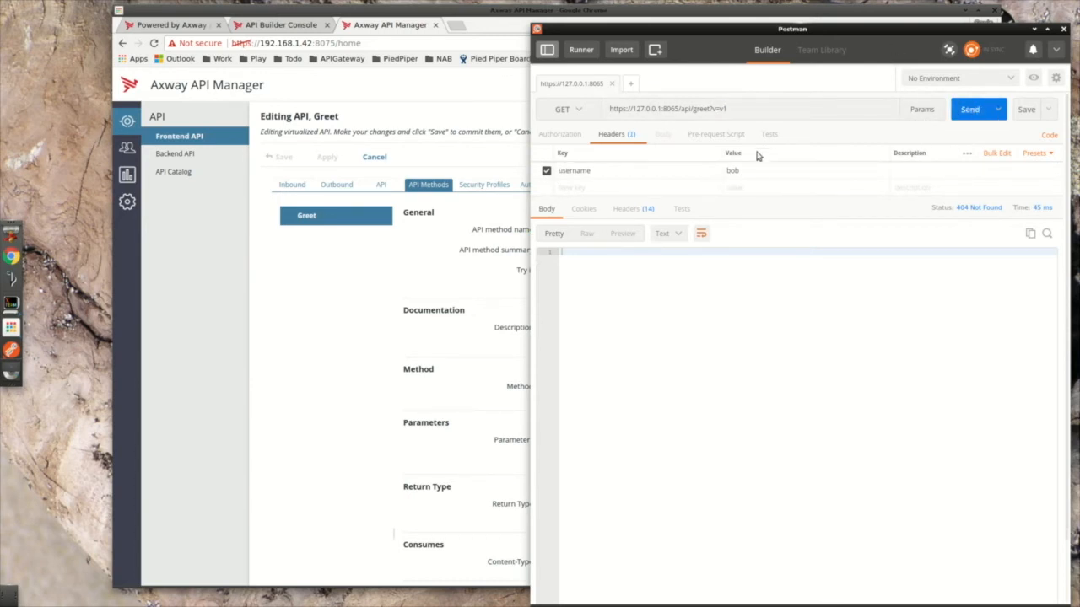
pyautogui.click(966, 114)
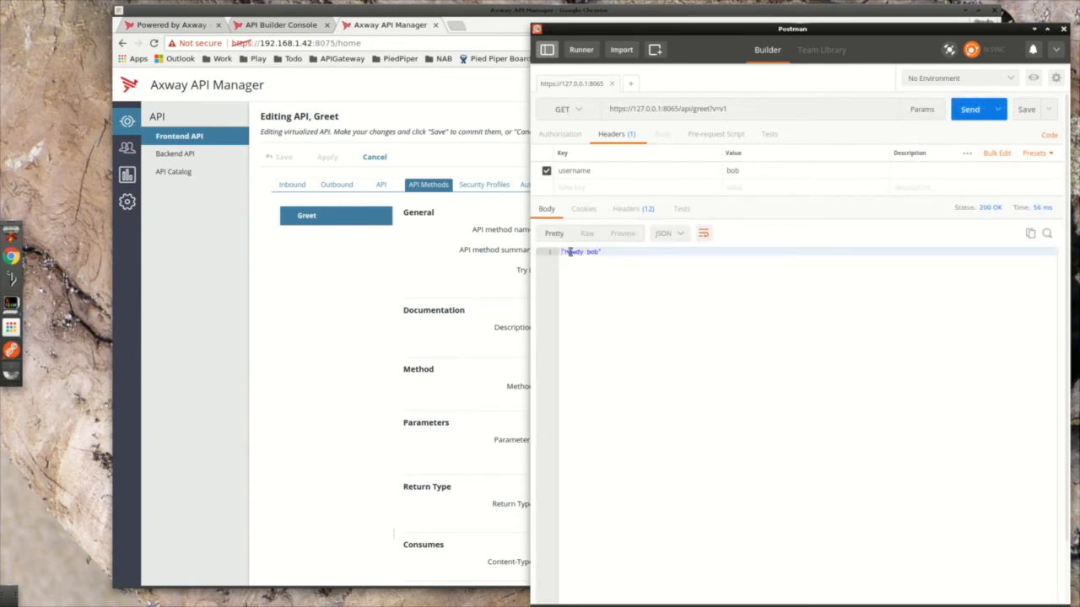
# - Change the request's query string to v=v2&username=world, delete the username header, and send the request
pyautogui.click(746, 102)
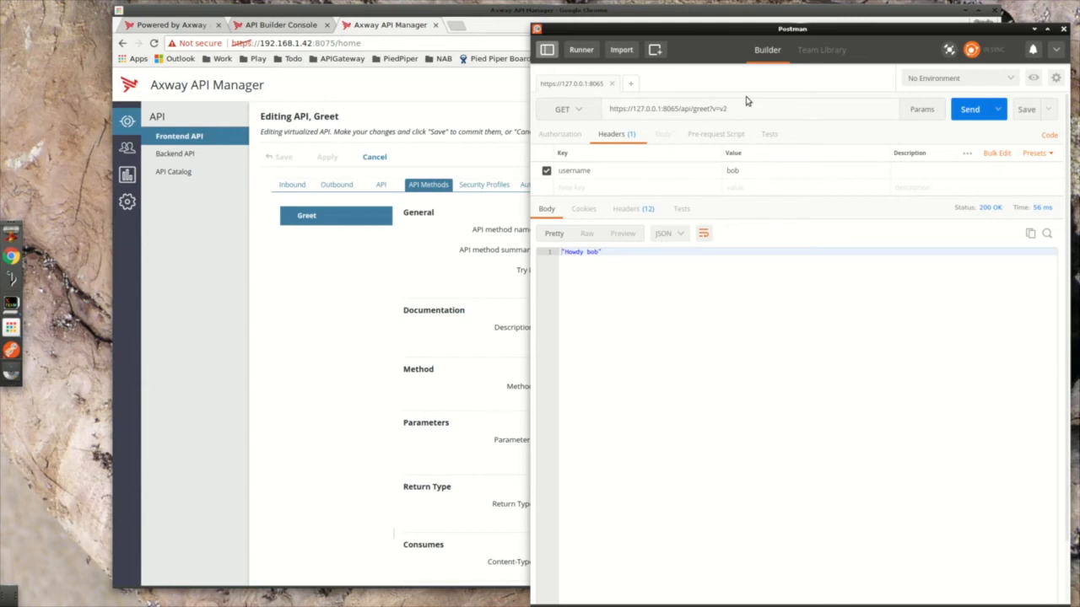
pyautogui.click(1058, 172)
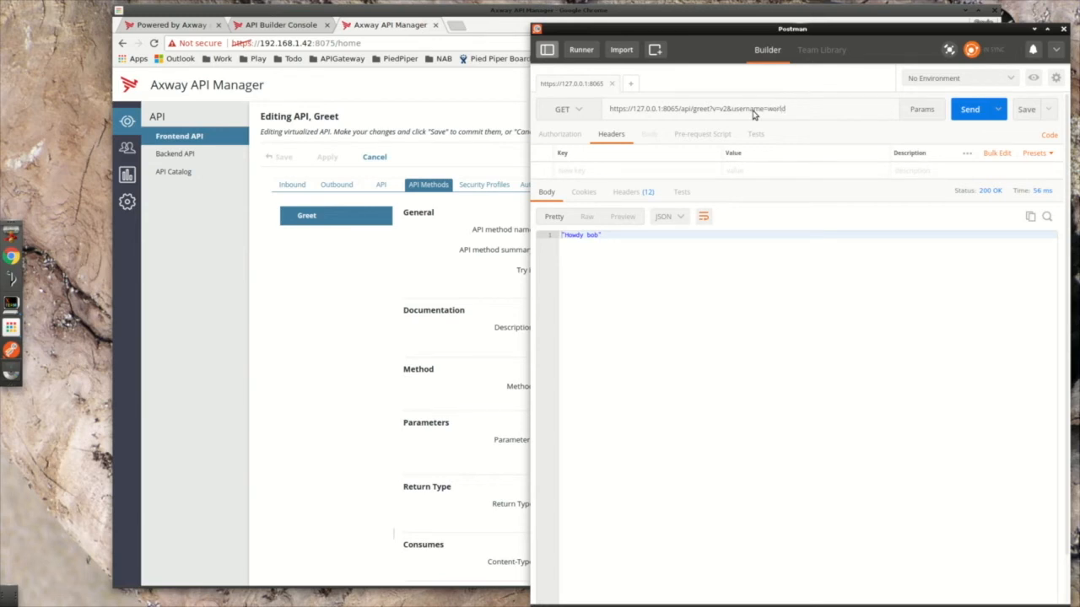
pyautogui.click(970, 115)
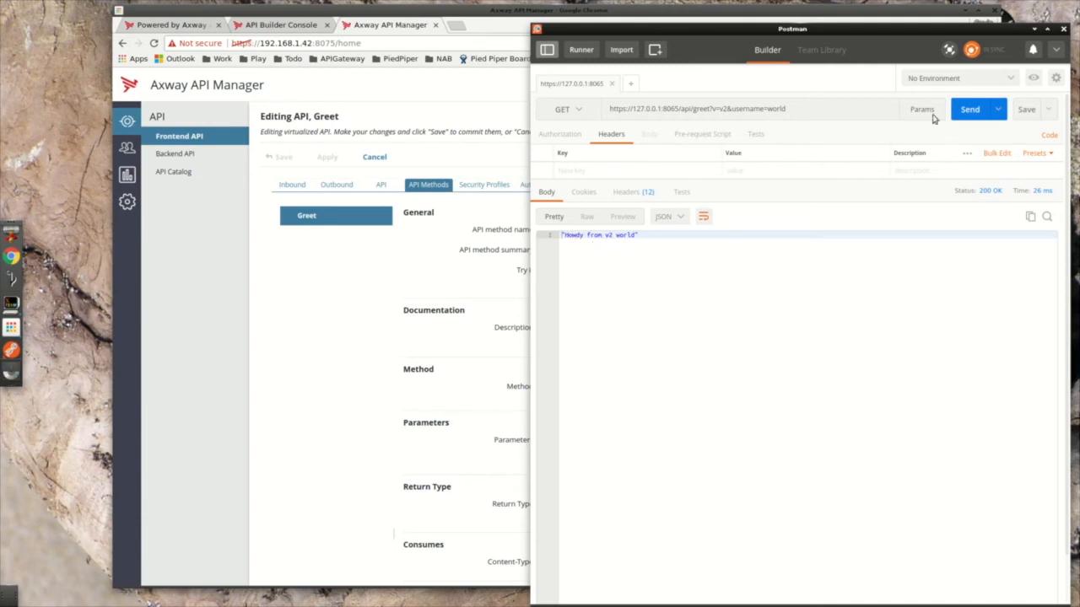
# - Replace the username query parameter's value world with a sample first name and resend the v2 request
pyautogui.doubleClick(769, 111)
pyautogui.write('fr')
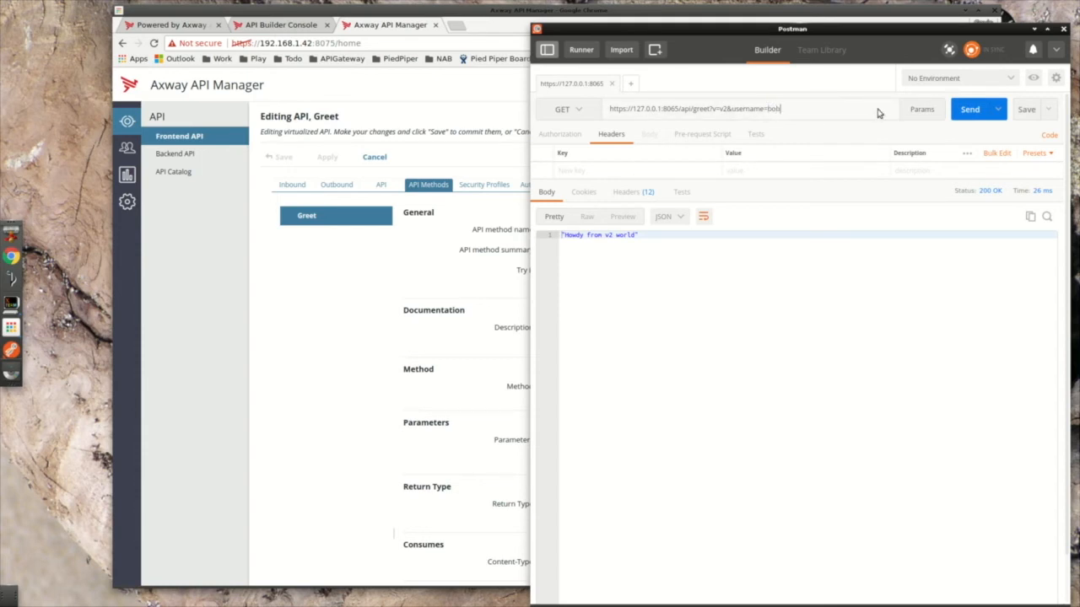
pyautogui.click(975, 110)
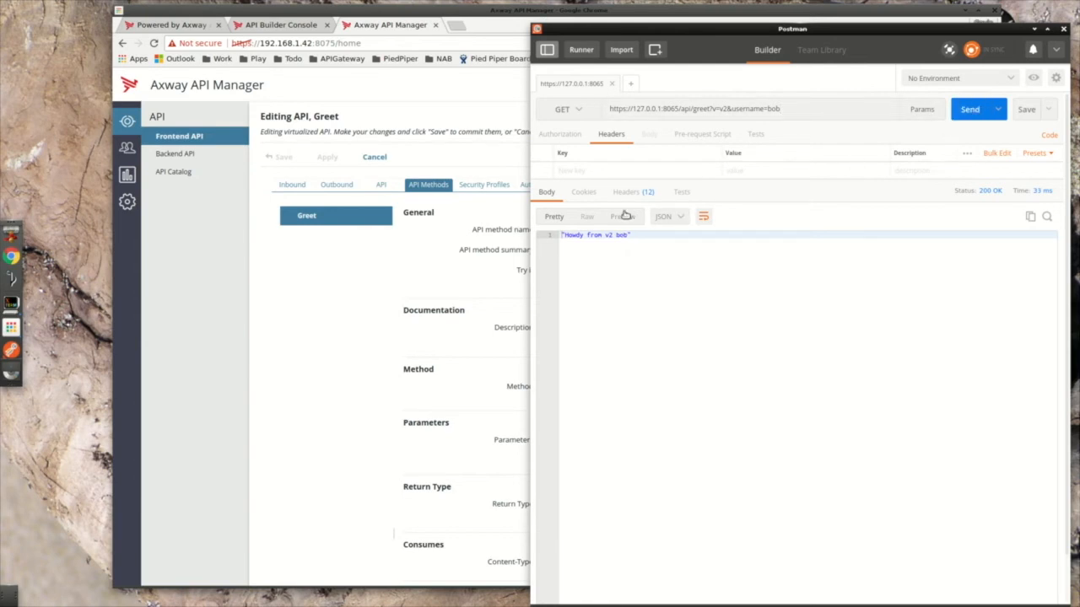
# - Switch to API Manager, review the Greet 2.0.0 frontend API's inbound resource path and version routing, and leave without changes
pyautogui.click(179, 141)
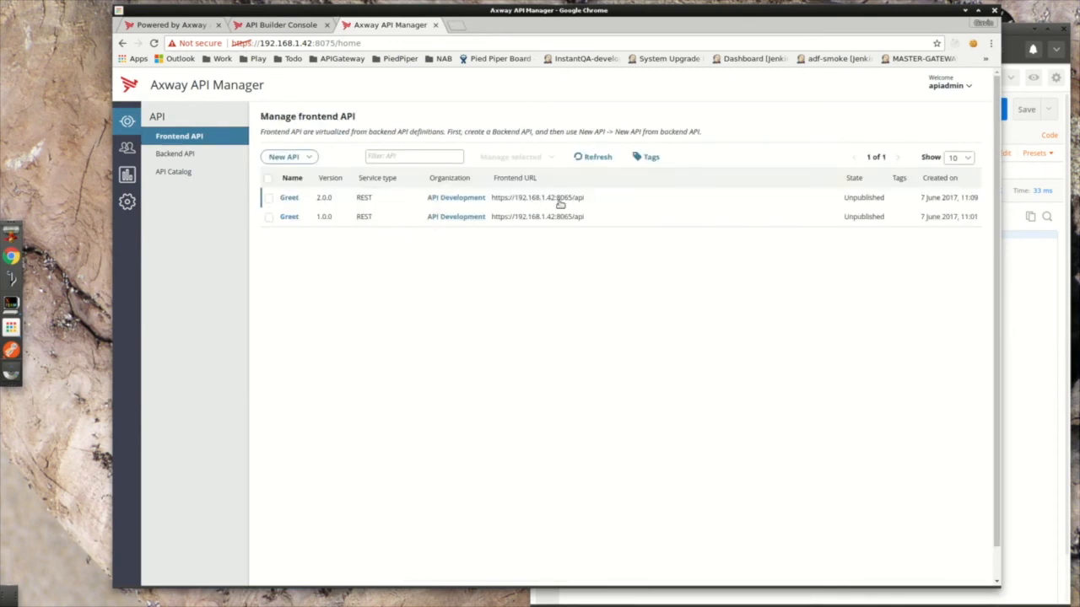
pyautogui.click(287, 199)
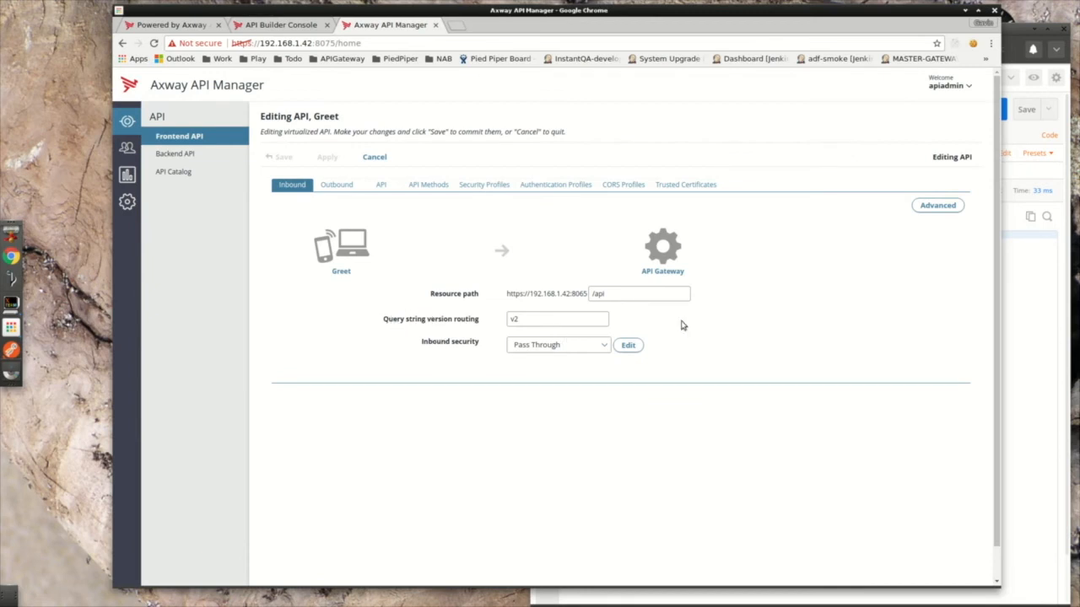
pyautogui.click(378, 160)
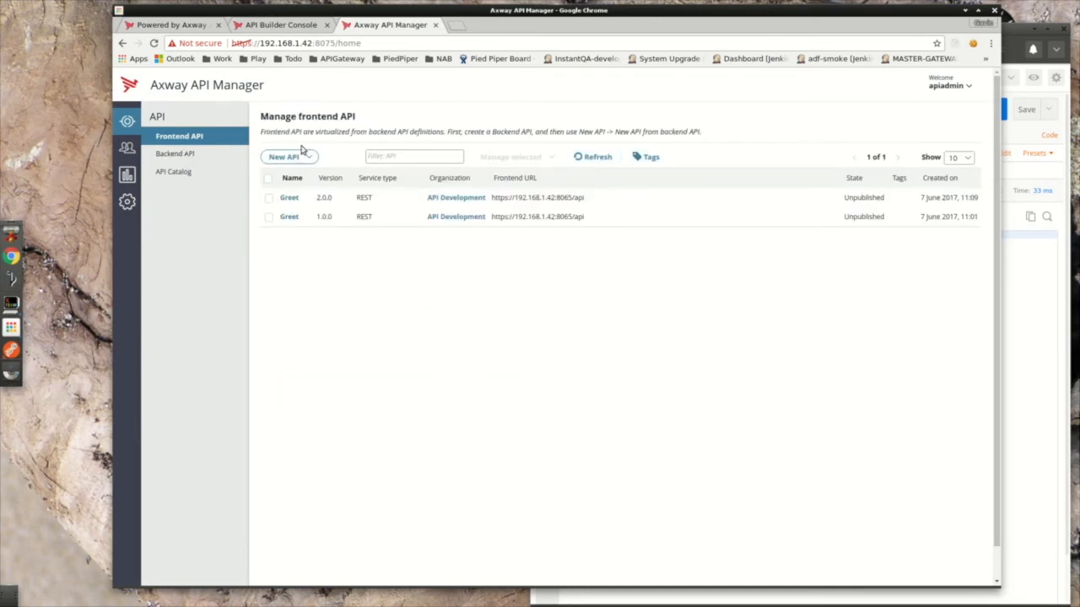
# - Refresh the API Catalog and examine the Greet 1.0.0 method's path and its routing key parameter v
pyautogui.click(177, 173)
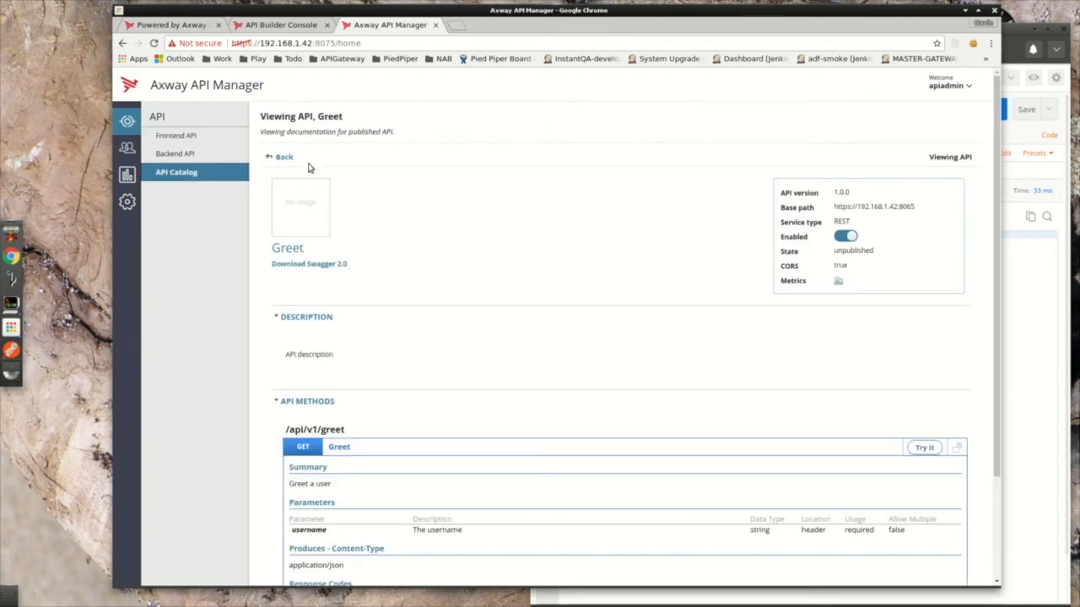
pyautogui.click(283, 157)
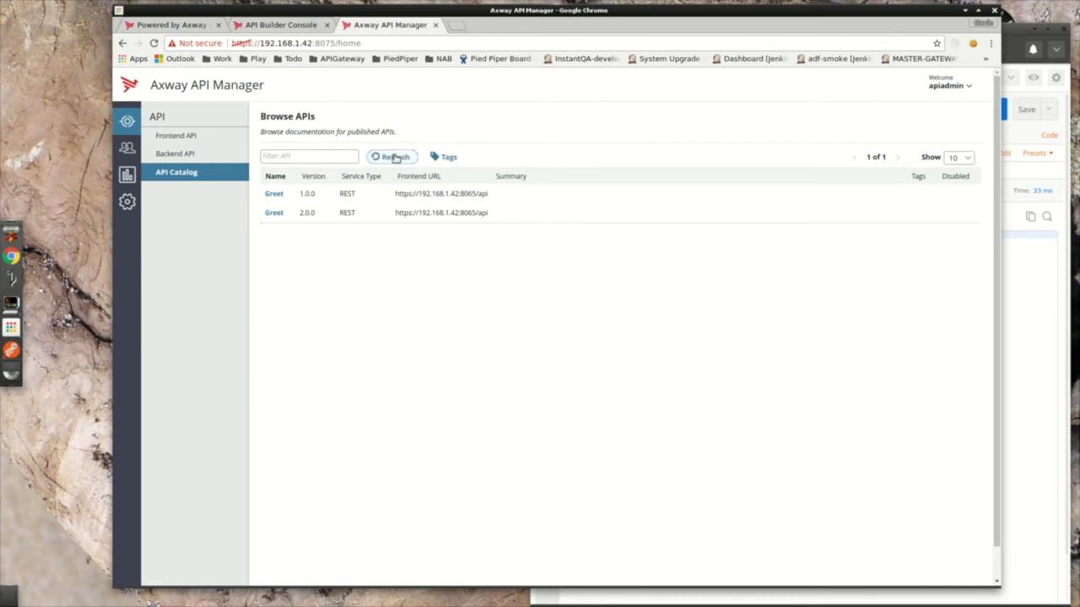
pyautogui.click(274, 195)
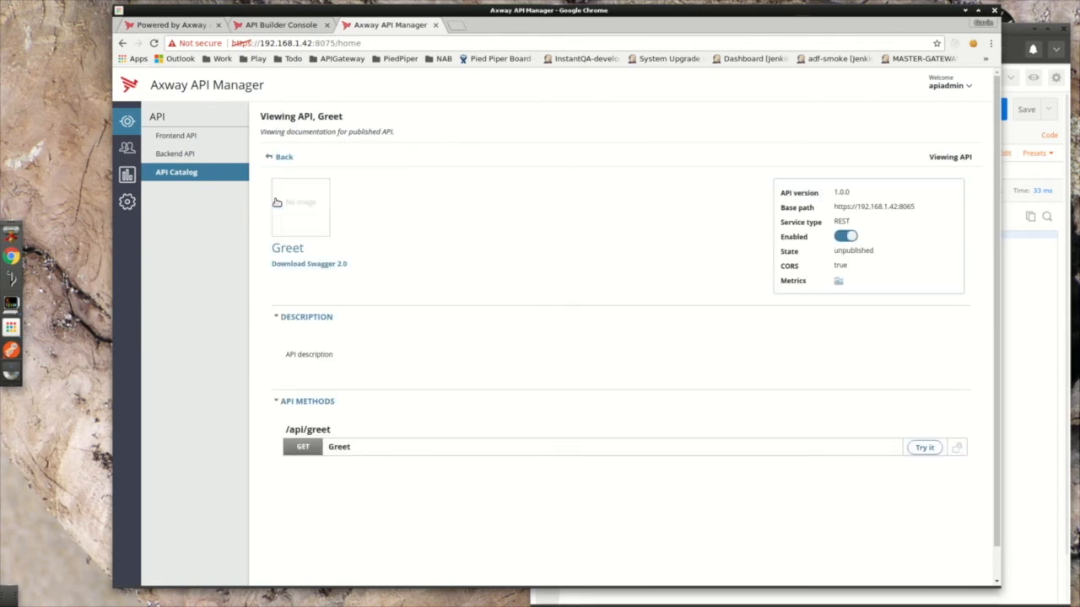
pyautogui.click(396, 449)
pyautogui.scroll(-1, 549, 393)
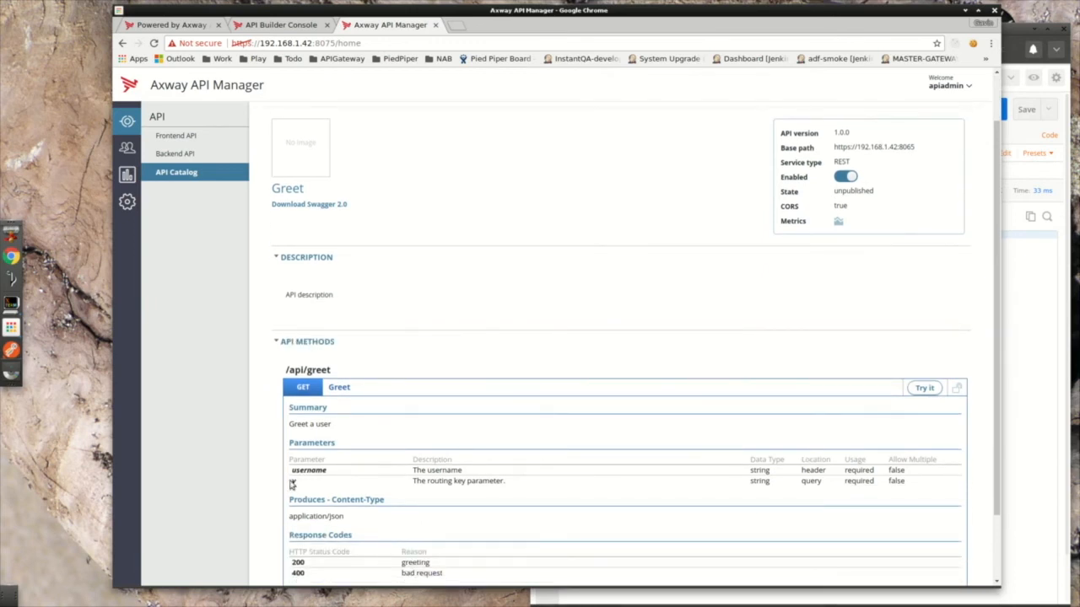
pyautogui.moveTo(293, 486); pyautogui.dragTo(357, 487)
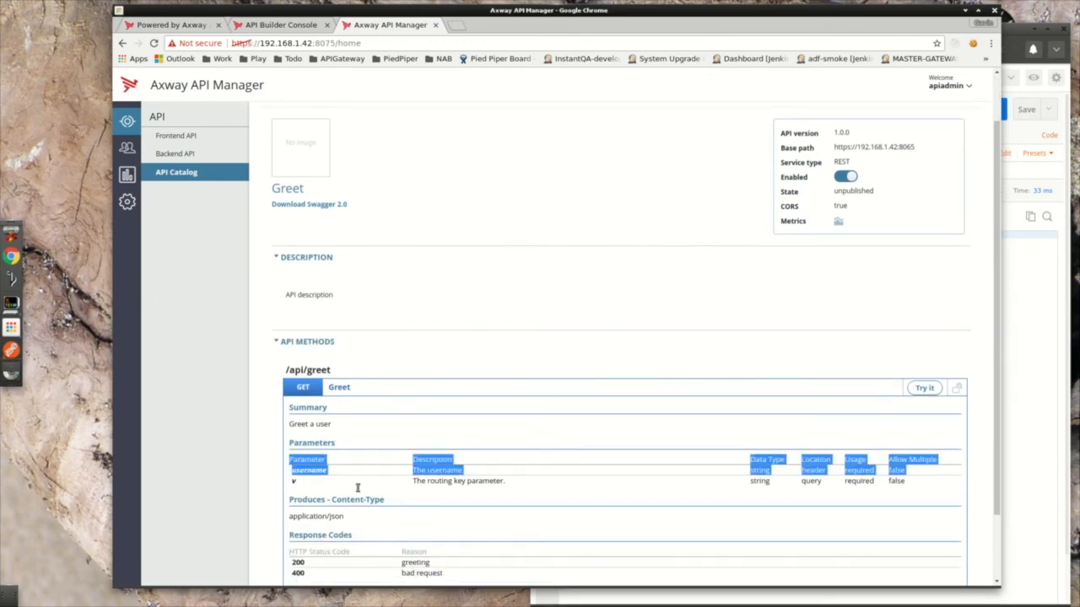
pyautogui.click(294, 485)
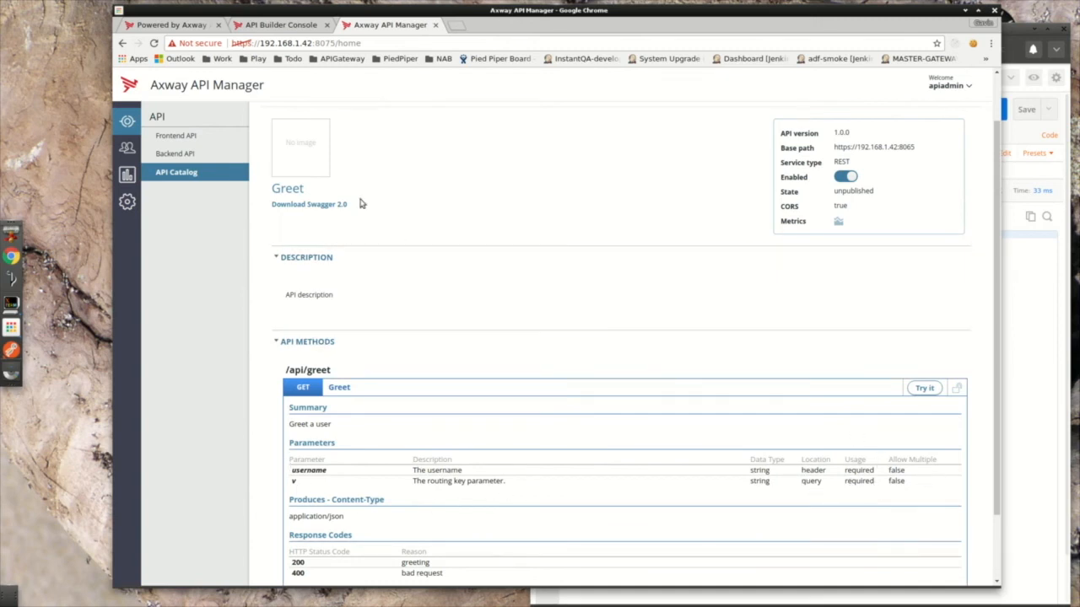
# - Download the Greet 1.0.0 Swagger 2.0 definition and open Greet.json from the Downloads folder in Atom
pyautogui.click(311, 207)
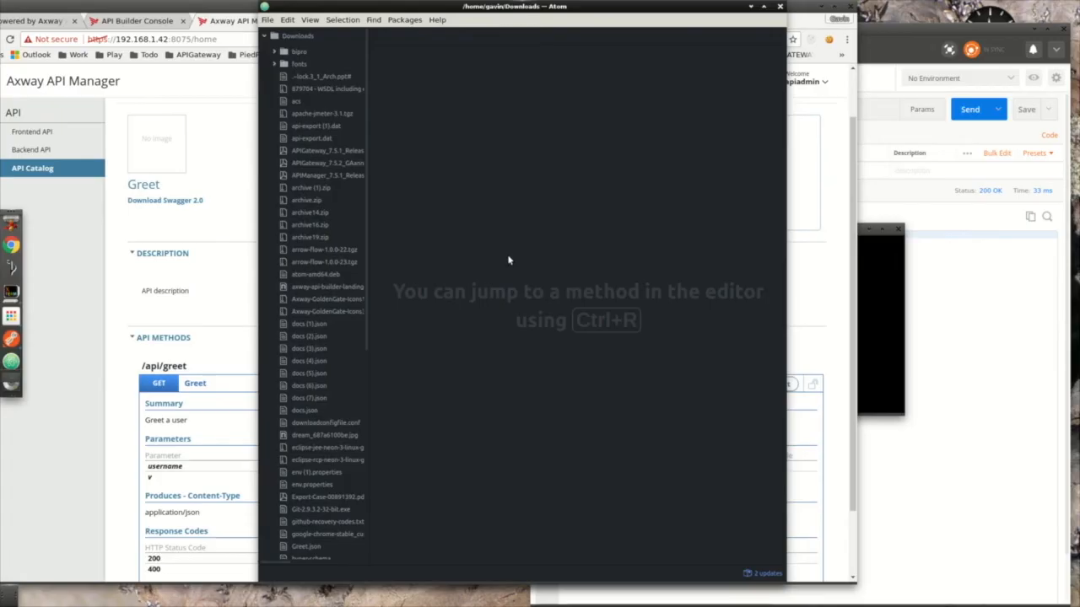
pyautogui.hotkey('ctrl', 'o')
pyautogui.write('Greet.json')
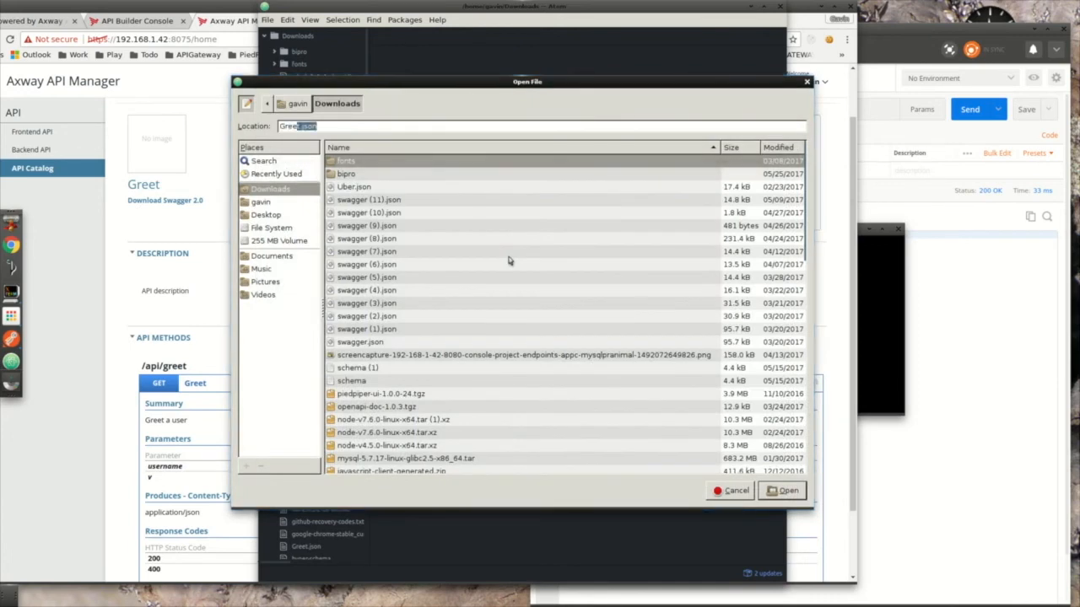
pyautogui.press('Return')
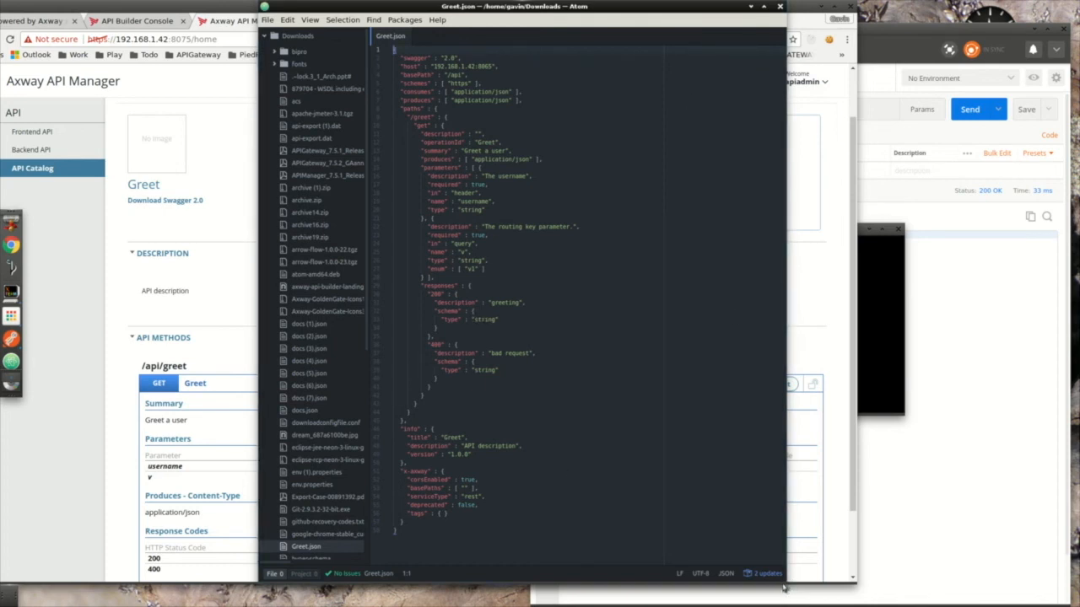
# - Widen and reposition the editor window and examine the basePath and the /greet path in Greet.json
pyautogui.moveTo(784, 588); pyautogui.dragTo(1014, 548)
pyautogui.click(587, 312)
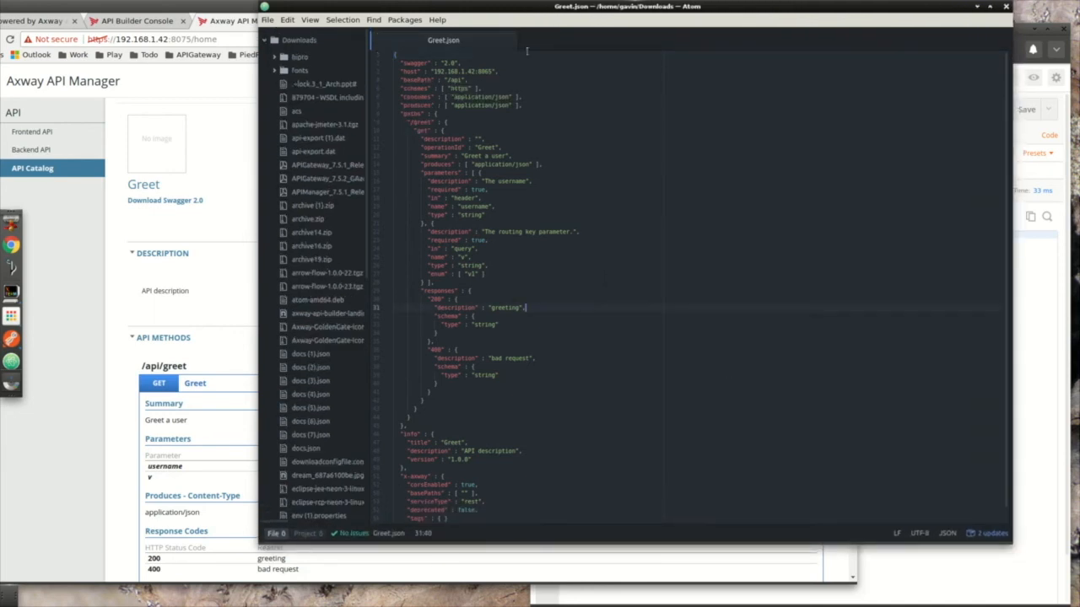
pyautogui.moveTo(531, 10); pyautogui.dragTo(432, 10)
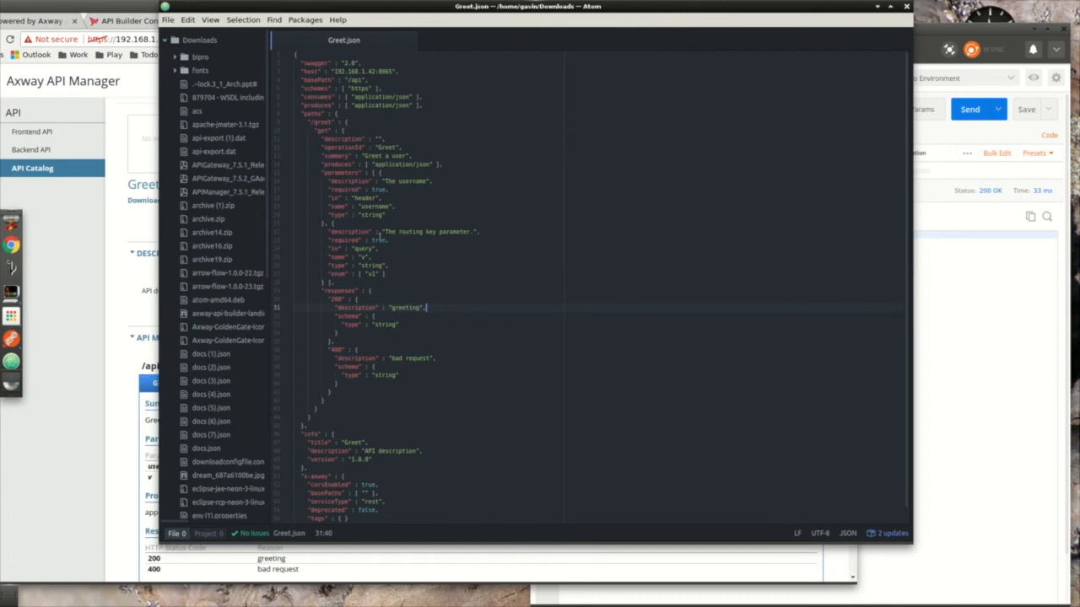
pyautogui.moveTo(325, 80); pyautogui.dragTo(452, 78)
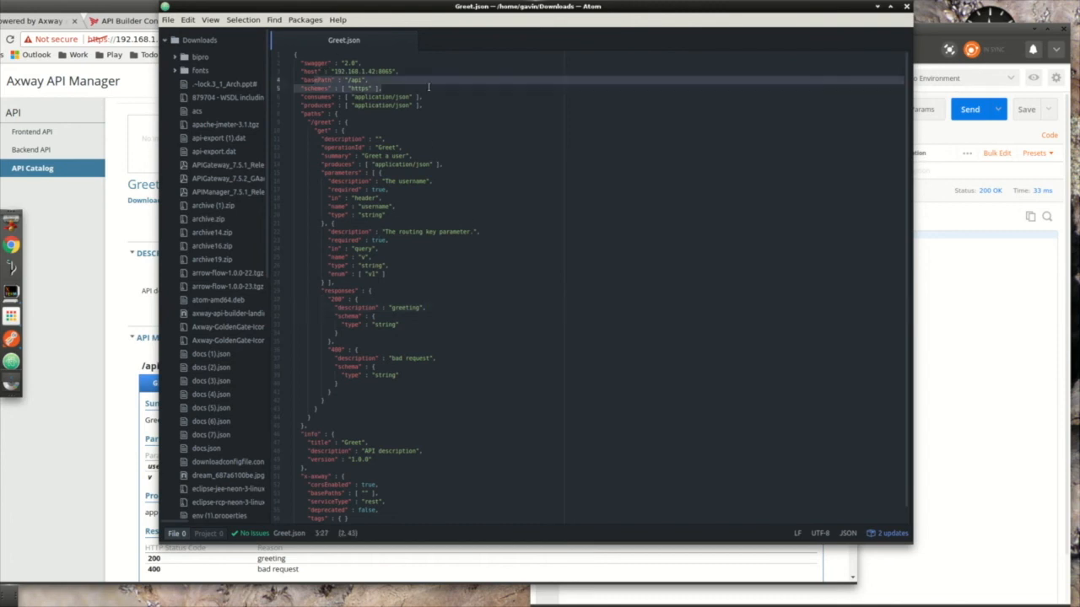
pyautogui.moveTo(308, 122); pyautogui.dragTo(384, 122)
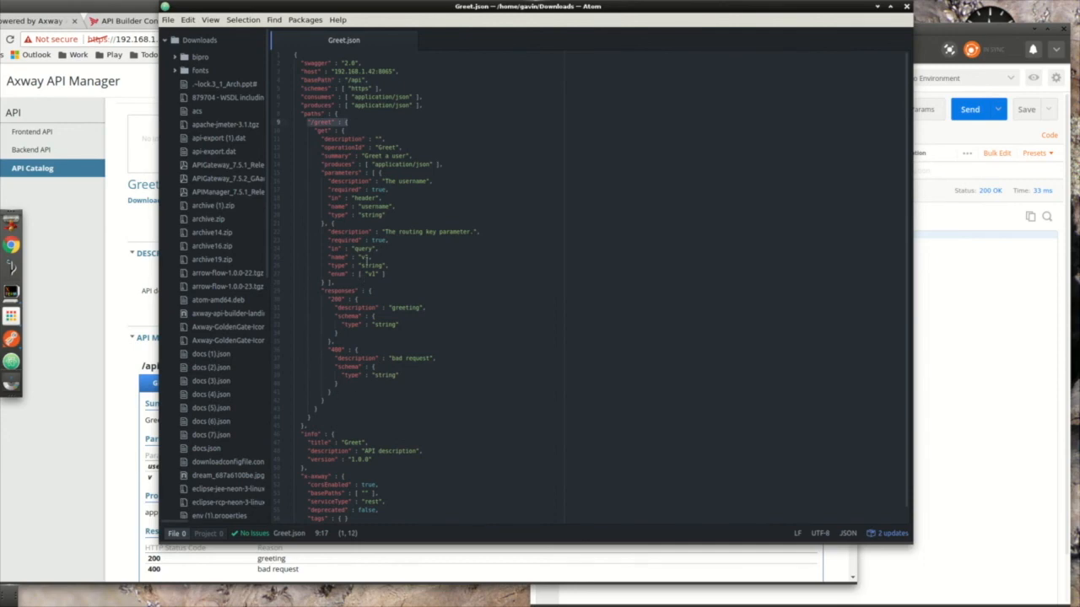
# - Examine the get operation's parameters in Greet.json, especially the routing key parameter v and its enum value
pyautogui.moveTo(422, 25); pyautogui.dragTo(458, 36)
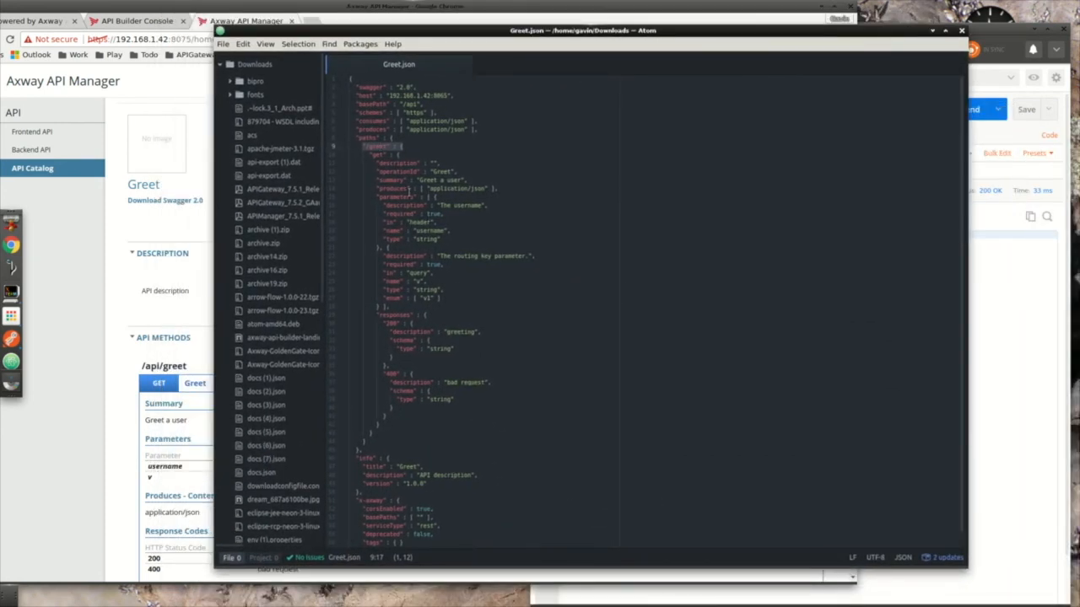
pyautogui.doubleClick(376, 155)
pyautogui.moveTo(369, 200); pyautogui.dragTo(439, 205)
pyautogui.click(409, 205)
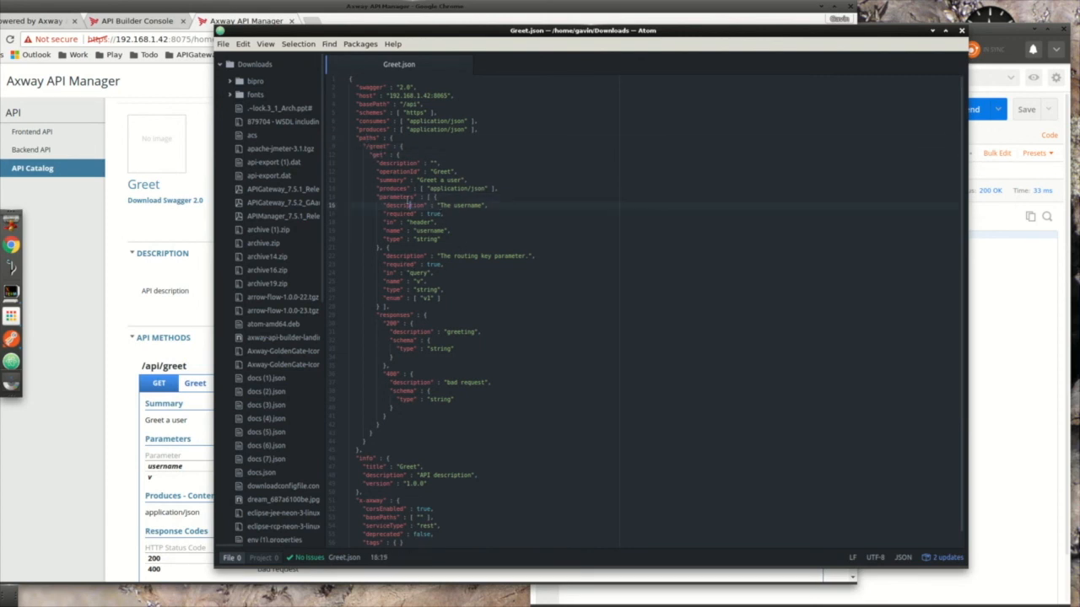
pyautogui.moveTo(372, 196); pyautogui.dragTo(392, 307)
pyautogui.click(421, 264)
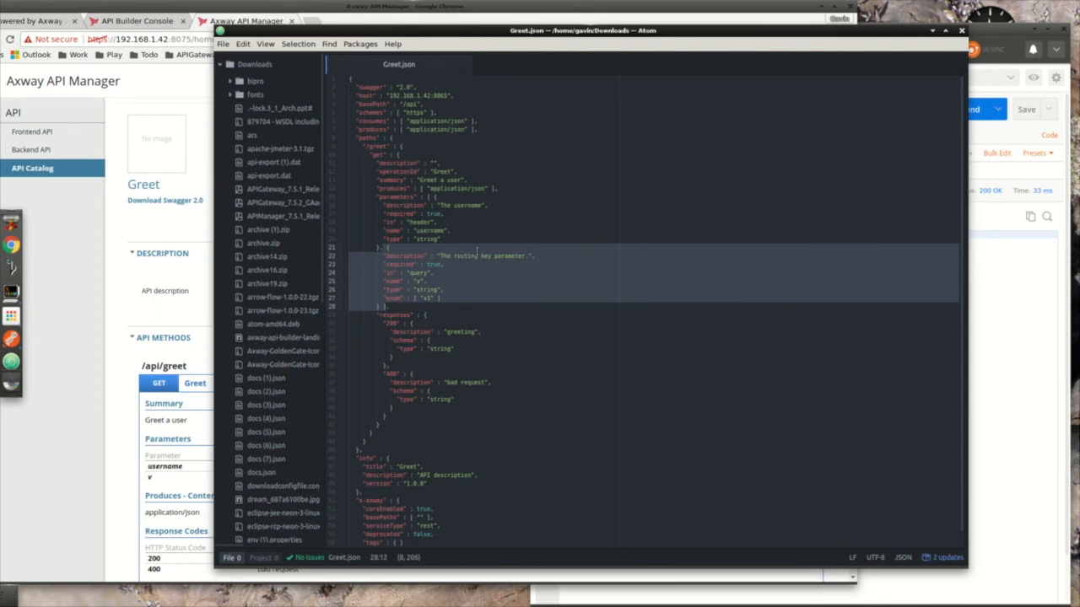
pyautogui.click(383, 299)
pyautogui.moveTo(387, 297); pyautogui.dragTo(447, 298)
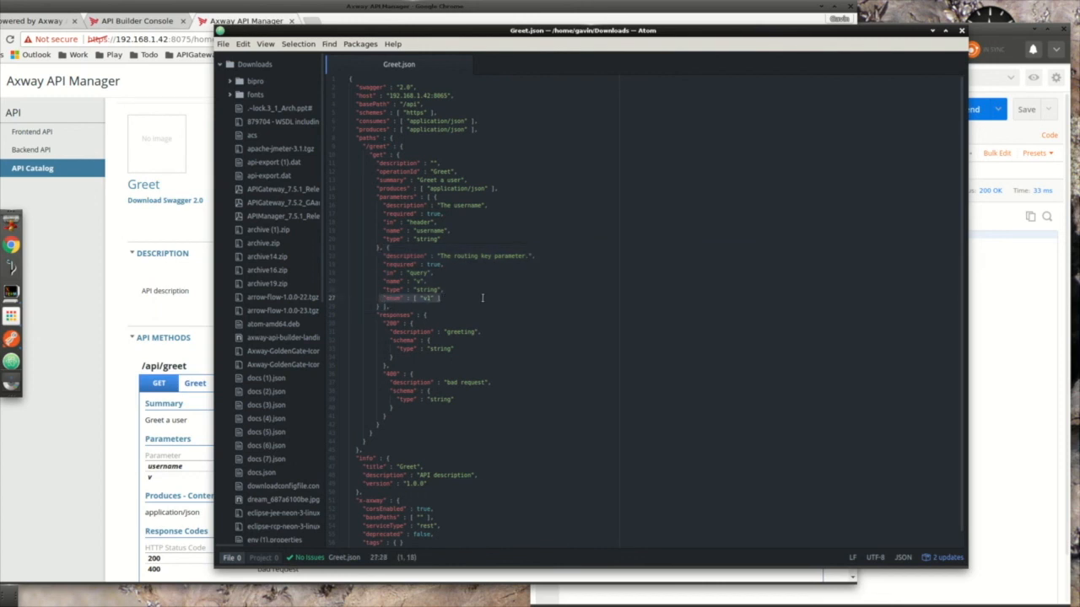
pyautogui.click(436, 298)
pyautogui.doubleClick(426, 298)
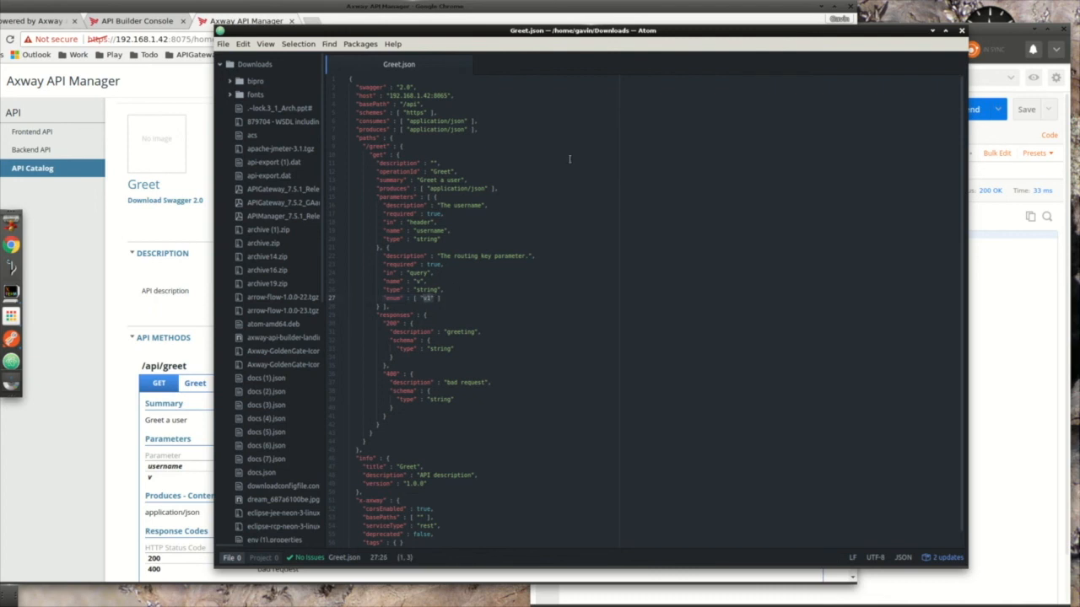